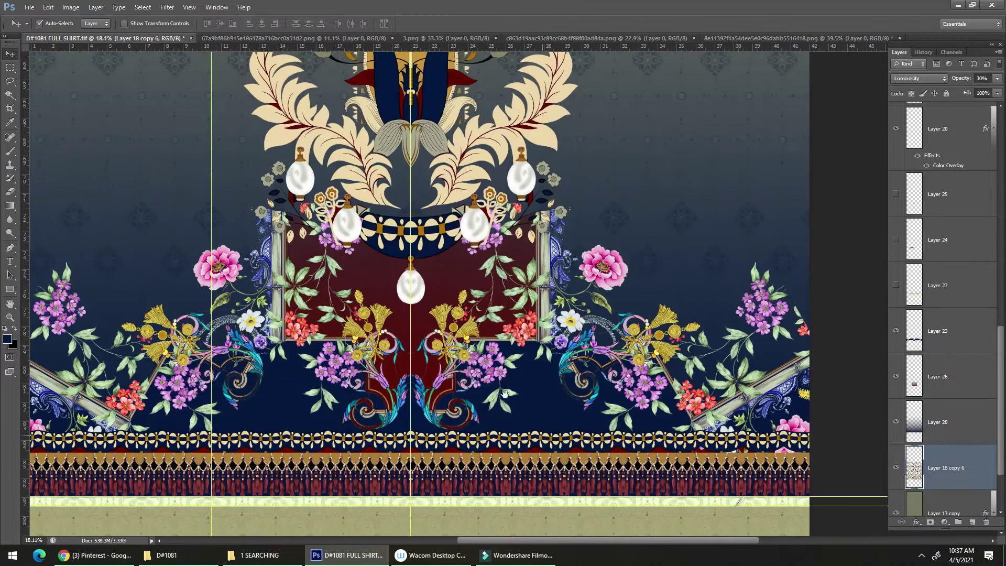
# Step: Select the navy base layer, show the gold gradient layer behind the lower flowers and save the document
pyautogui.click(520, 393)
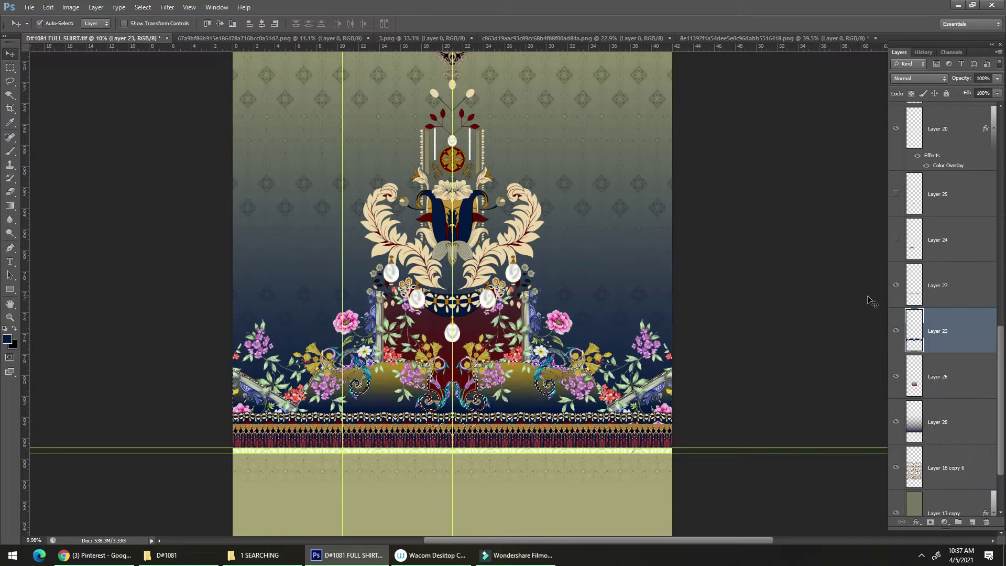
pyautogui.moveTo(503, 375); pyautogui.dragTo(482, 376)
pyautogui.moveTo(479, 377); pyautogui.dragTo(482, 417)
pyautogui.moveTo(482, 417); pyautogui.dragTo(521, 411)
pyautogui.hotkey('ctrl', 's')
pyautogui.moveTo(490, 266); pyautogui.dragTo(505, 422)
pyautogui.click(506, 424)
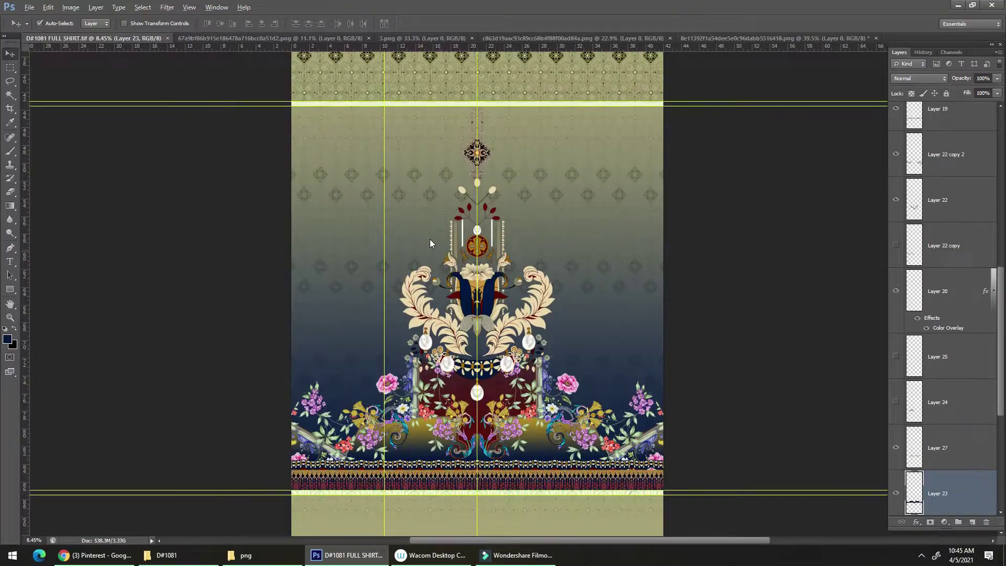
# Step: Open 3 (1).png from the png folder and copy its white feather scroll onto the shirt design, beside the central tower
pyautogui.hotkey('alt', 'Tab')
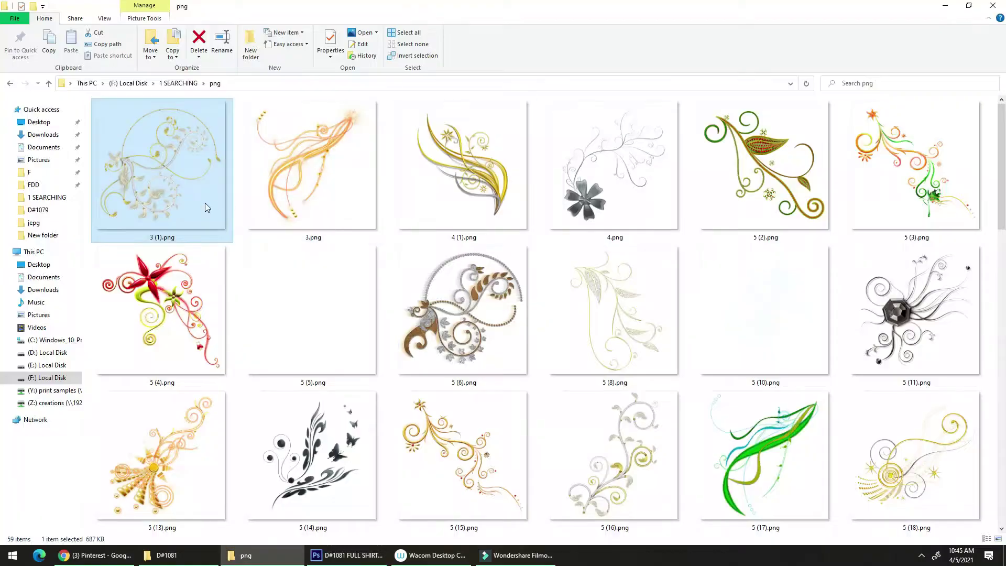
pyautogui.moveTo(254, 225); pyautogui.dragTo(930, 244)
pyautogui.hotkey('alt', 'Tab')
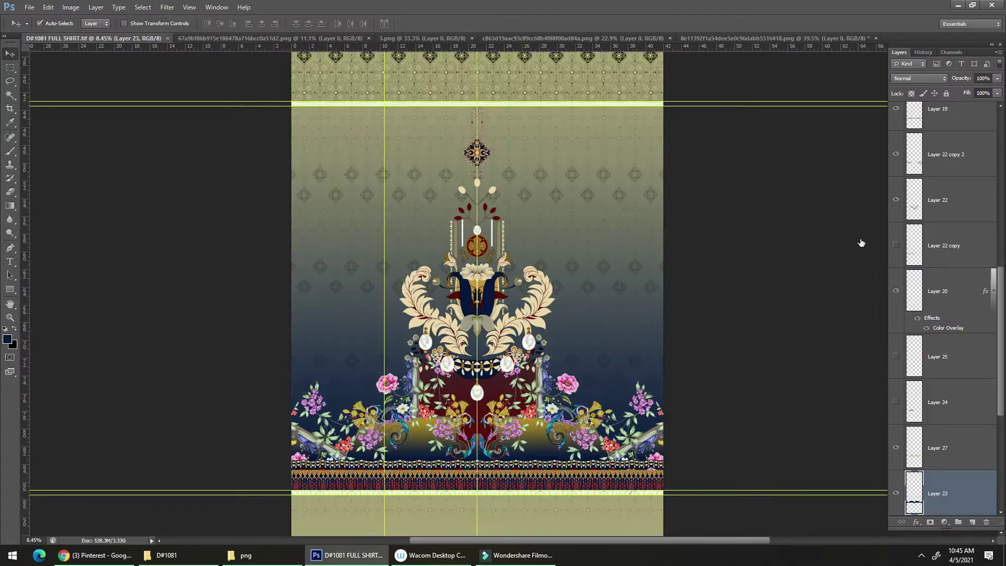
pyautogui.moveTo(377, 273); pyautogui.dragTo(668, 157)
pyautogui.moveTo(652, 210); pyautogui.dragTo(619, 220)
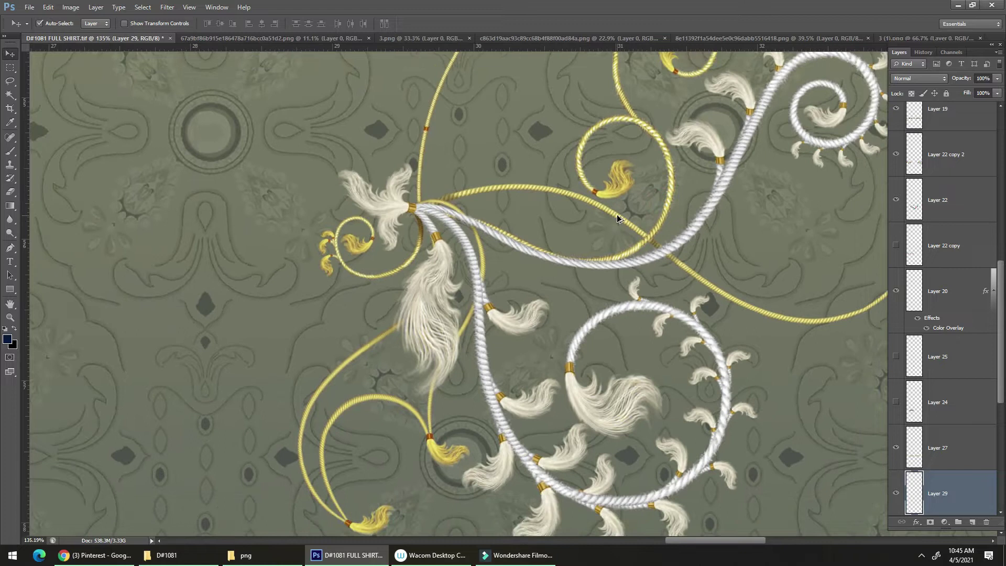
pyautogui.moveTo(566, 329); pyautogui.dragTo(488, 329)
pyautogui.moveTo(546, 318); pyautogui.dragTo(504, 309)
# Step: Open 3.png from the png folder and copy its glowing orange flourish into the shirt design beside the central tower
pyautogui.hotkey('alt', 'Tab')
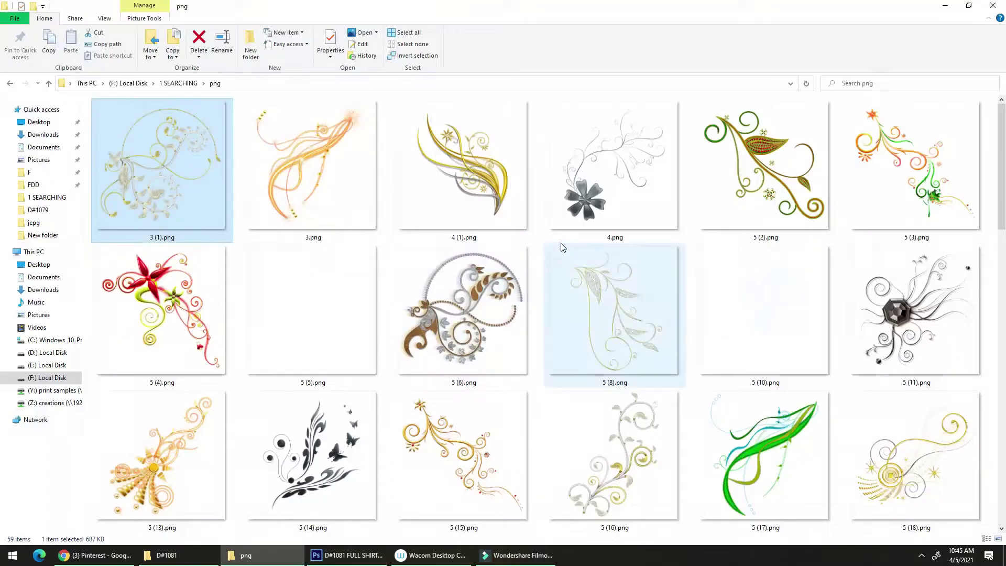
pyautogui.doubleClick(327, 197)
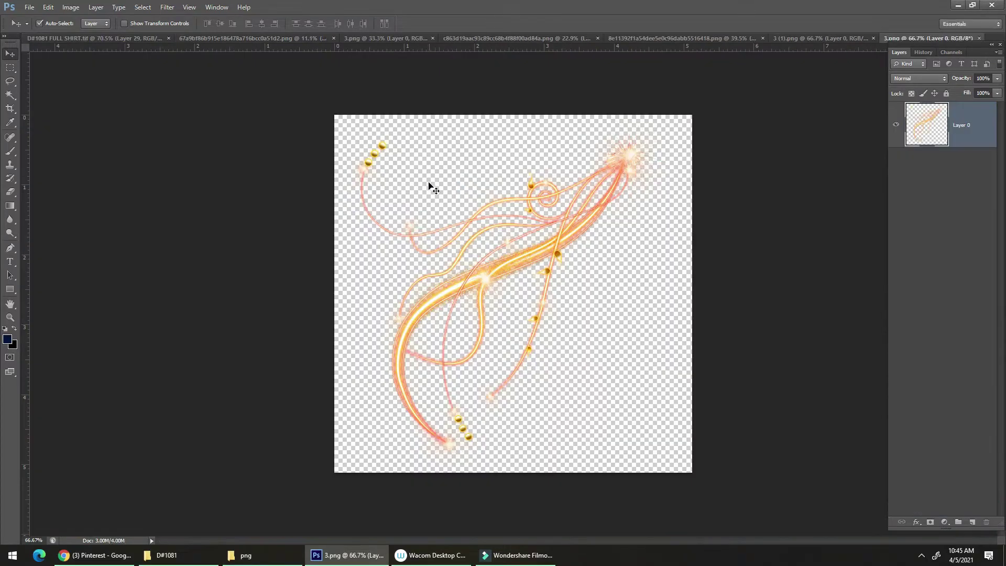
pyautogui.moveTo(360, 169); pyautogui.dragTo(393, 271)
pyautogui.moveTo(465, 318); pyautogui.dragTo(302, 252)
pyautogui.moveTo(411, 283); pyautogui.dragTo(503, 275)
pyautogui.moveTo(565, 257); pyautogui.dragTo(391, 326)
pyautogui.moveTo(419, 324); pyautogui.dragTo(404, 247)
pyautogui.moveTo(445, 297); pyautogui.dragTo(437, 298)
pyautogui.moveTo(429, 328); pyautogui.dragTo(410, 232)
pyautogui.moveTo(436, 267); pyautogui.dragTo(374, 265)
pyautogui.moveTo(420, 199); pyautogui.dragTo(441, 191)
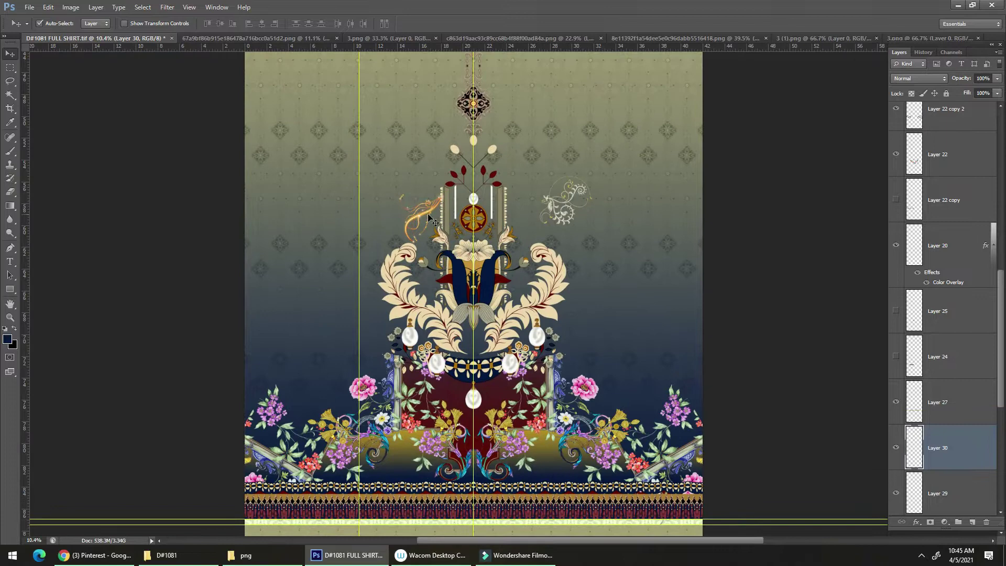
# Step: Try the orange flourish on the maroon panel beside the central hanging pearl and delete its layer
pyautogui.moveTo(460, 395); pyautogui.dragTo(564, 388)
pyautogui.moveTo(471, 341); pyautogui.dragTo(467, 231)
pyautogui.moveTo(404, 270); pyautogui.dragTo(425, 233)
pyautogui.moveTo(369, 245)
pyautogui.mouseDown()
pyautogui.moveTo(433, 199)
pyautogui.moveTo(352, 254)
pyautogui.mouseUp()
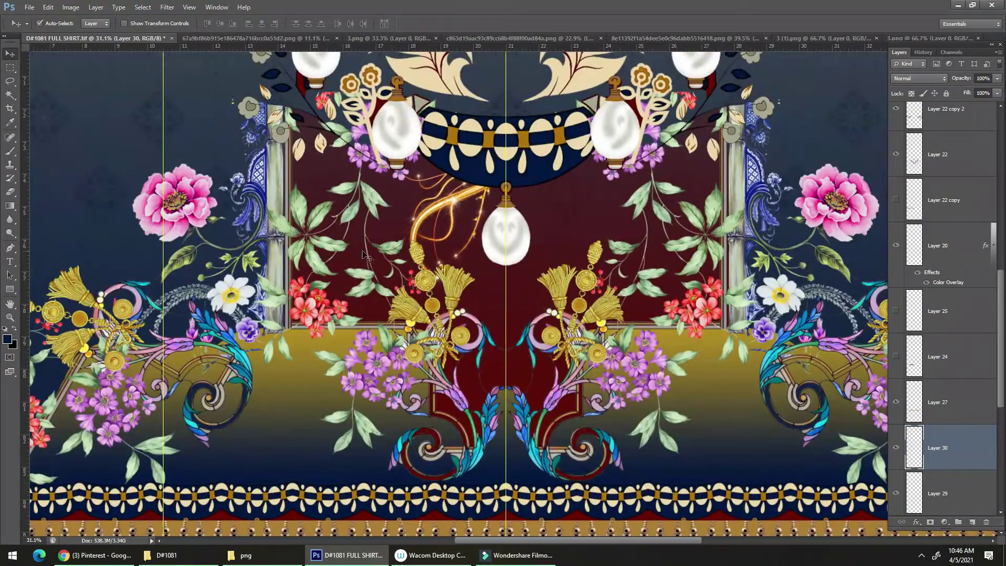
pyautogui.press('Delete')
# Step: Open the curved floral border .png from New folder in 1 SEARCHING and copy it into the shirt design
pyautogui.hotkey('alt', 'Tab')
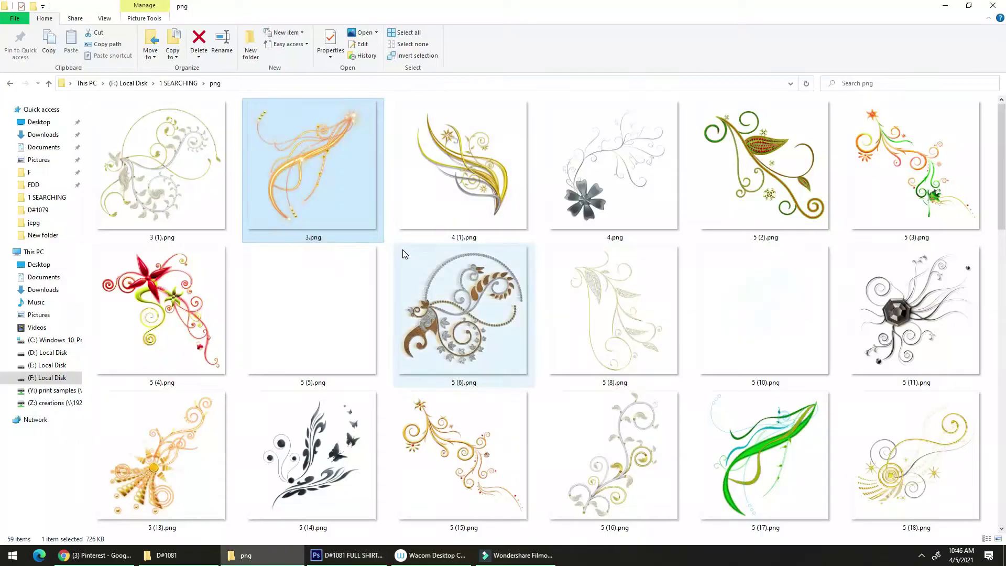
pyautogui.press('BackSpace')
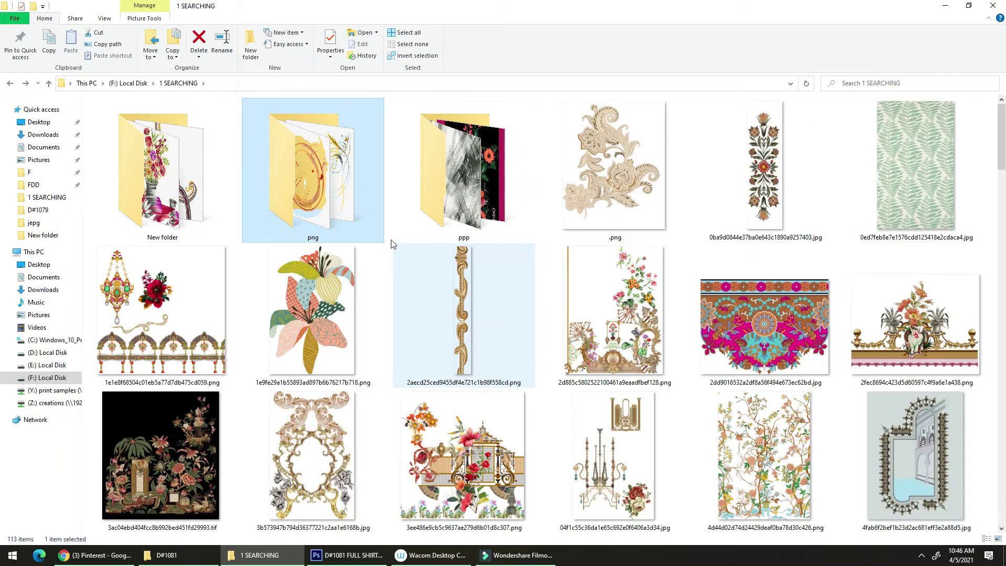
pyautogui.doubleClick(178, 202)
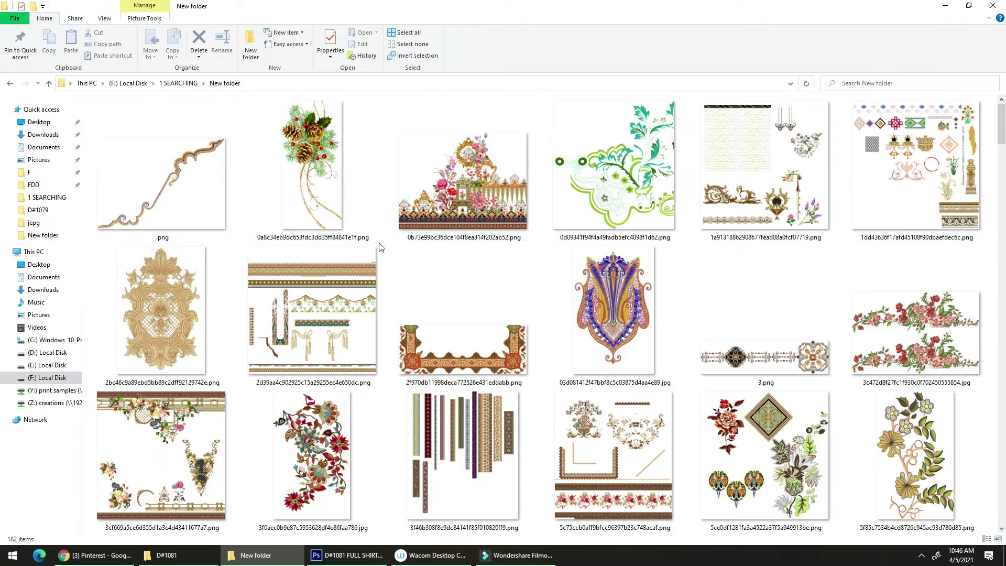
pyautogui.moveTo(191, 210); pyautogui.dragTo(951, 281)
pyautogui.hotkey('alt', 'Tab')
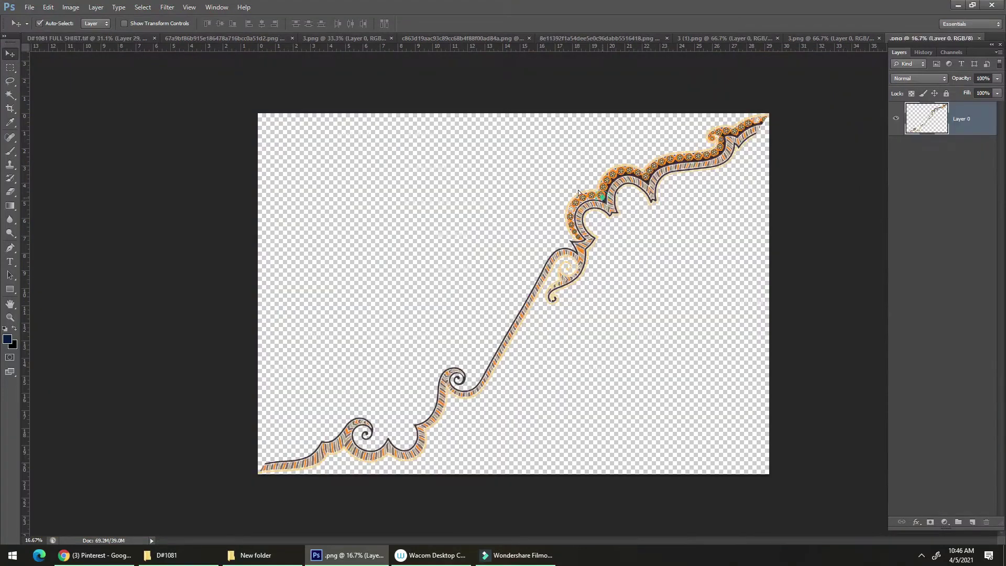
pyautogui.moveTo(579, 193); pyautogui.dragTo(215, 110)
pyautogui.scroll(-5, 395, 197)
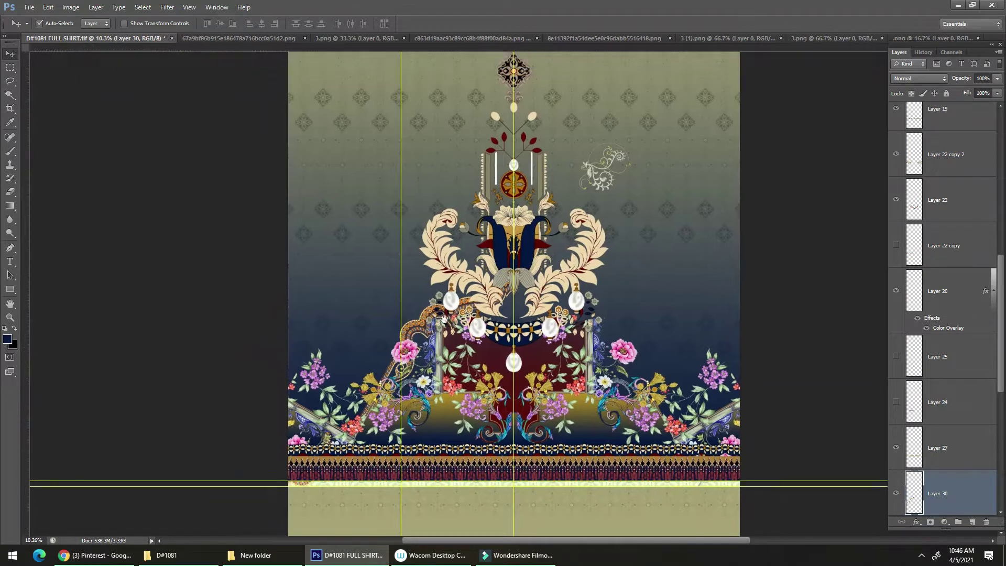
# Step: Move the curved border up so its upper end meets the left pillar of the central tower
pyautogui.hotkey('ctrl', 't')
pyautogui.moveTo(450, 299); pyautogui.dragTo(440, 213)
pyautogui.press('Return')
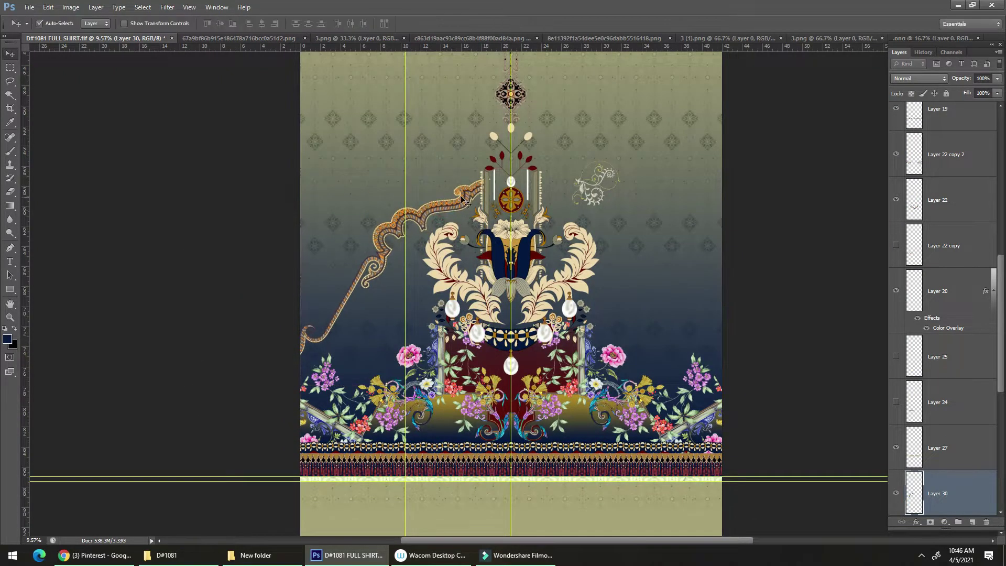
pyautogui.scroll(6, 519, 213)
pyautogui.moveTo(520, 212); pyautogui.dragTo(538, 206)
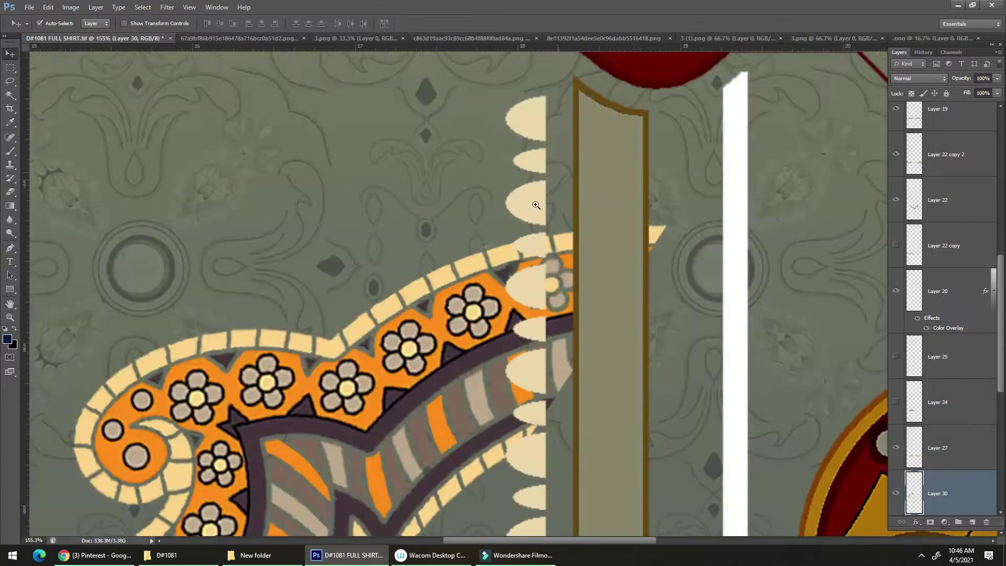
pyautogui.moveTo(503, 265); pyautogui.dragTo(476, 293)
pyautogui.moveTo(355, 389); pyautogui.dragTo(428, 210)
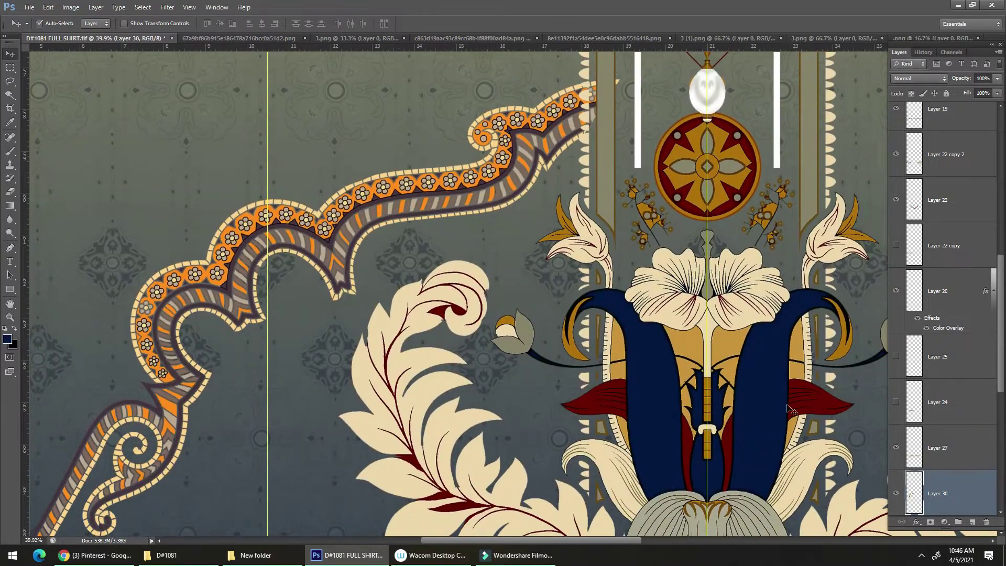
# Step: Smooth the curved border within its pixel selection using Surface Blur with radius 15 pixels and threshold 10, and save the document
pyautogui.keyDown('ctrl'); pyautogui.click(912, 493); pyautogui.keyUp('ctrl')
pyautogui.scroll(5, 347, 215)
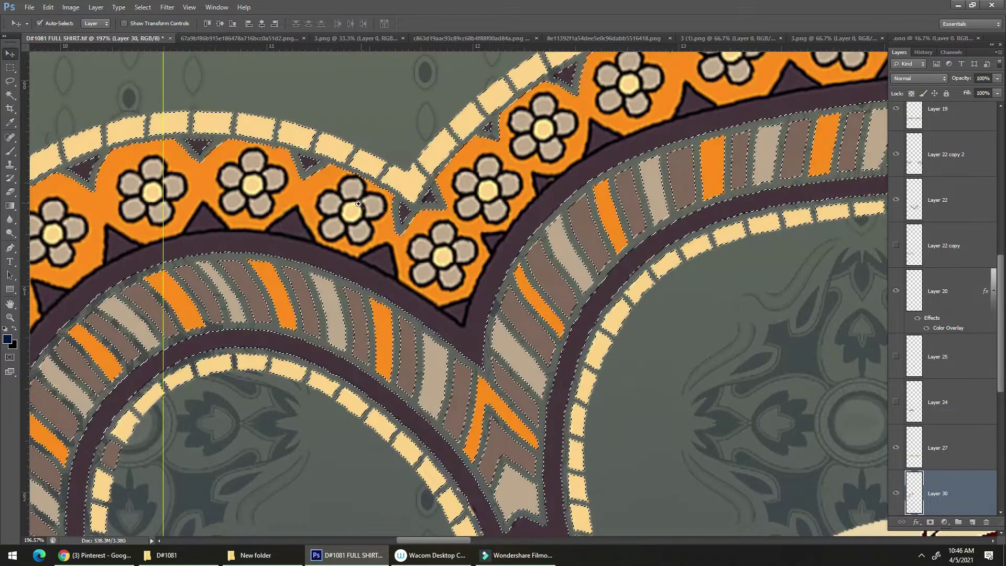
pyautogui.hotkey('ctrl', 'alt', 'f')
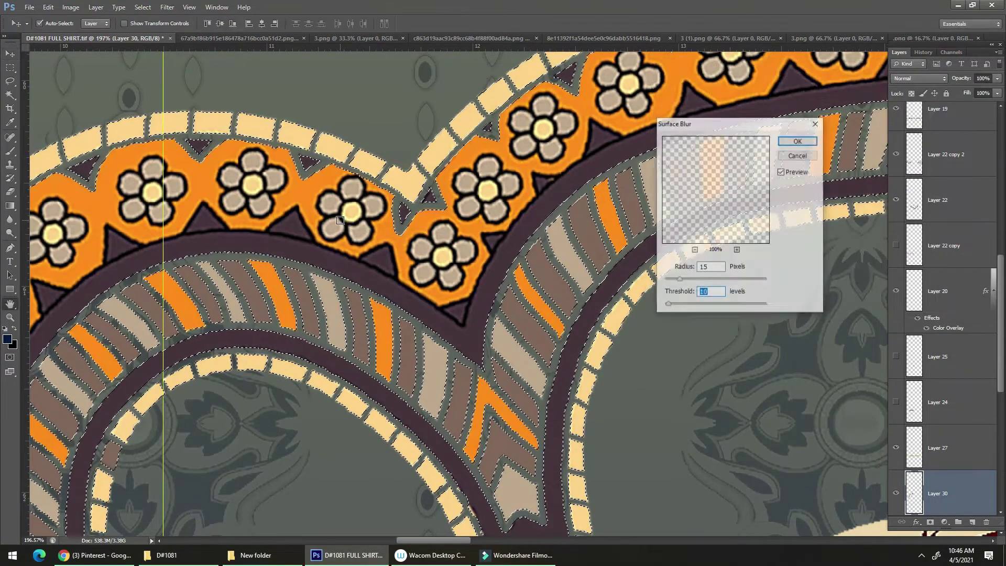
pyautogui.press('Return')
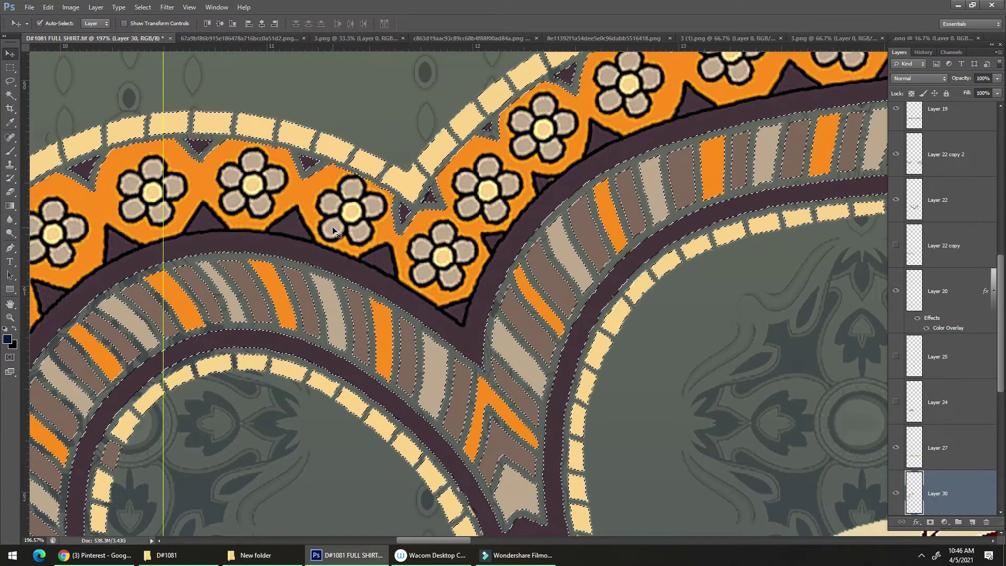
pyautogui.hotkey('ctrl', 's')
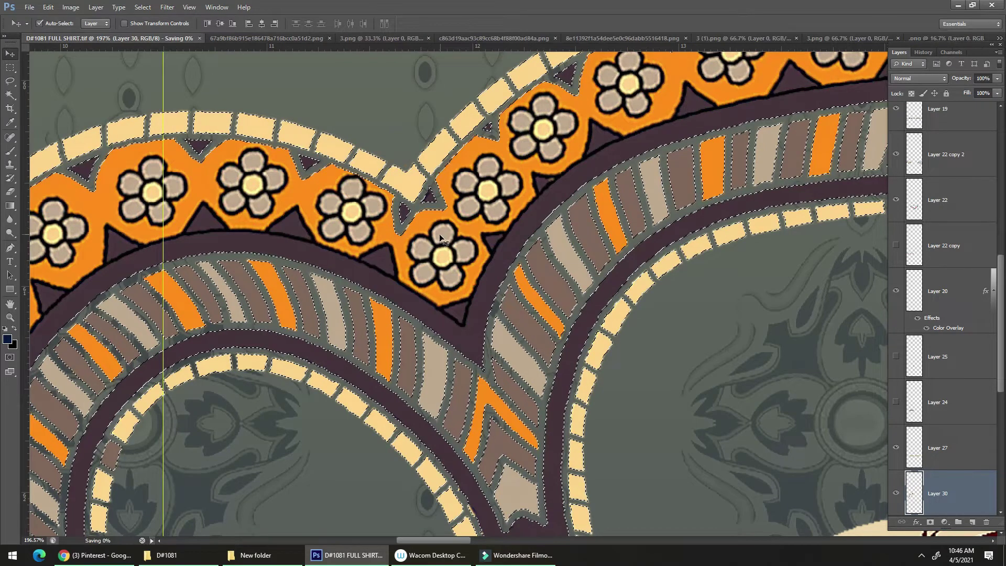
pyautogui.rightClick(443, 235)
pyautogui.click(463, 264)
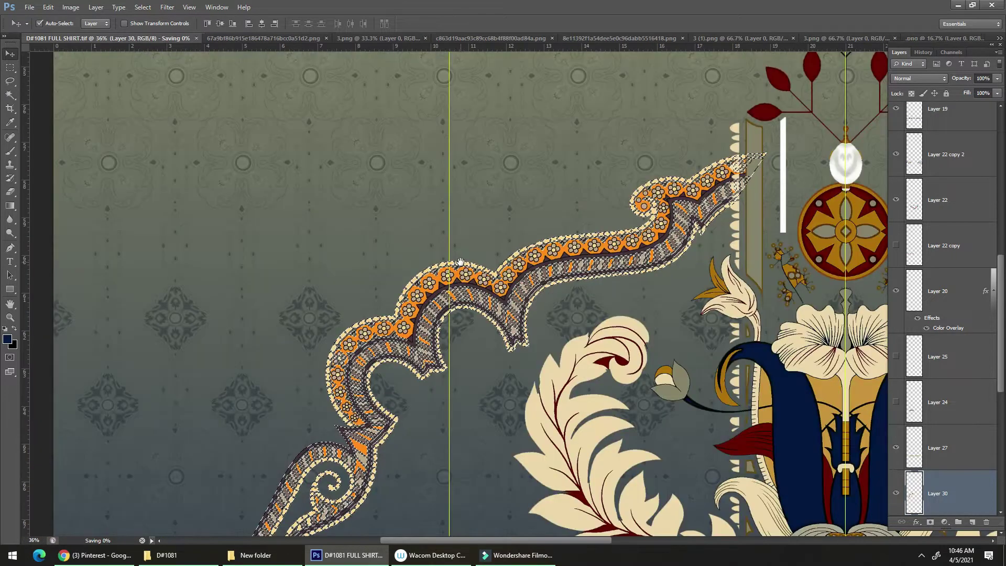
pyautogui.moveTo(518, 276); pyautogui.dragTo(407, 228)
pyautogui.moveTo(441, 263); pyautogui.dragTo(413, 247)
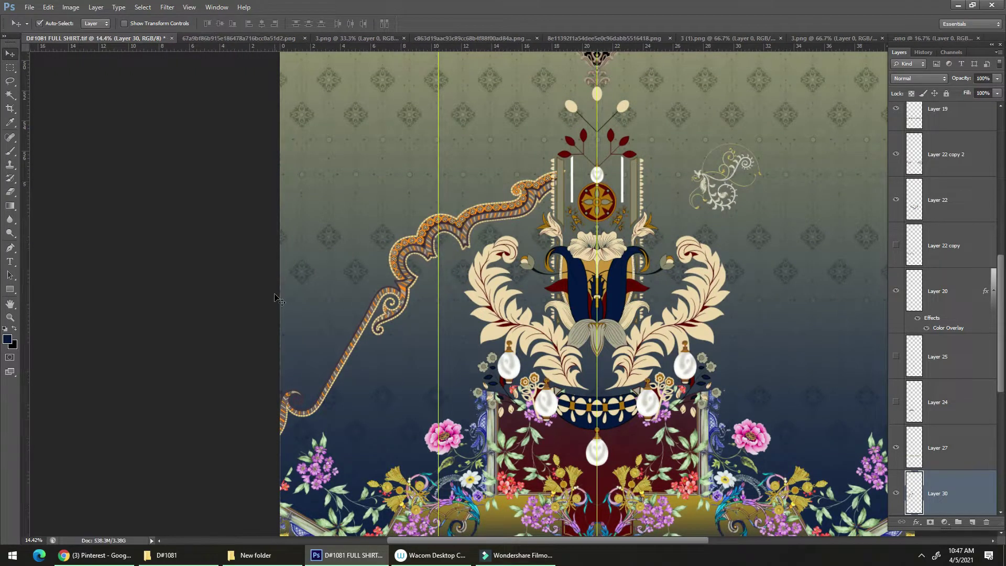
pyautogui.moveTo(516, 320); pyautogui.dragTo(476, 330)
pyautogui.moveTo(476, 331); pyautogui.dragTo(425, 304)
pyautogui.hotkey('ctrl', 't')
pyautogui.moveTo(229, 418); pyautogui.dragTo(299, 390)
pyautogui.press('Escape')
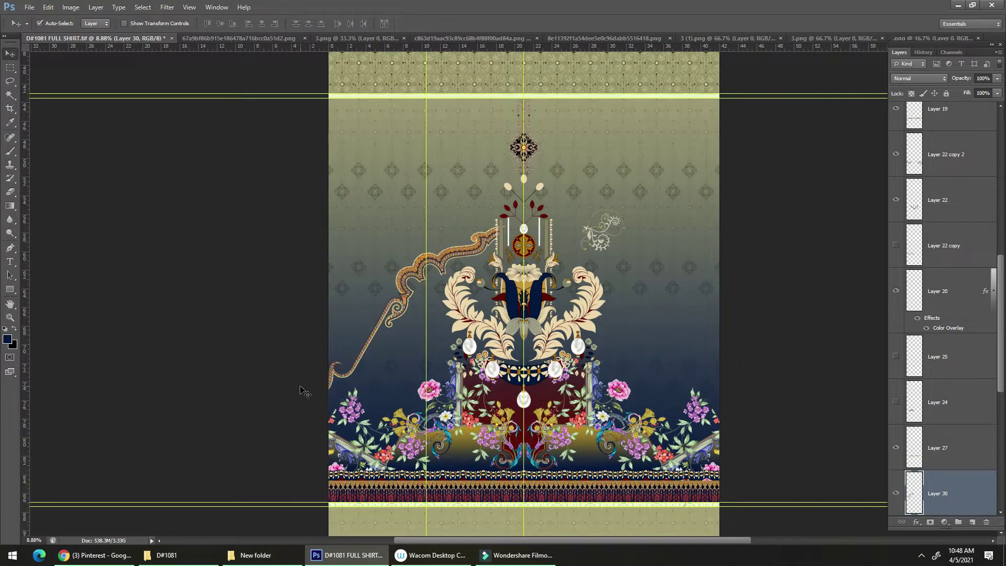
# Step: Duplicate the curved border layer and flip the copy vertically
pyautogui.hotkey('ctrl', 'j')
pyautogui.hotkey('alt', 'e')
pyautogui.press('a')
pyautogui.press('v')
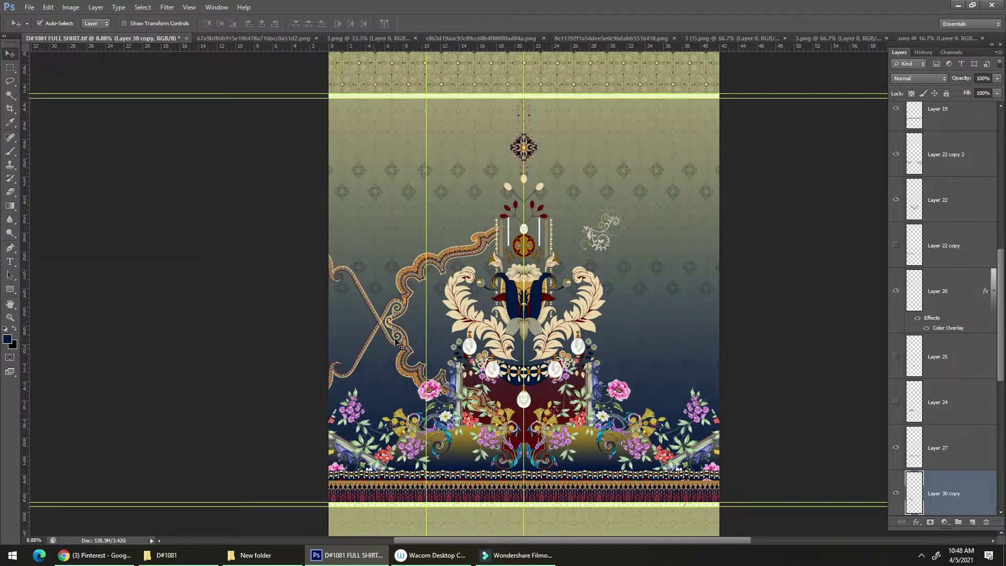
# Step: Scale the flipped border copy down to about 66%, rotate it upright and place it rising from the original border's outer curve
pyautogui.hotkey('ctrl', 't')
pyautogui.moveTo(447, 336); pyautogui.dragTo(435, 173)
pyautogui.moveTo(315, 158); pyautogui.dragTo(310, 164)
pyautogui.moveTo(310, 164); pyautogui.dragTo(301, 259)
pyautogui.moveTo(259, 178); pyautogui.dragTo(313, 221)
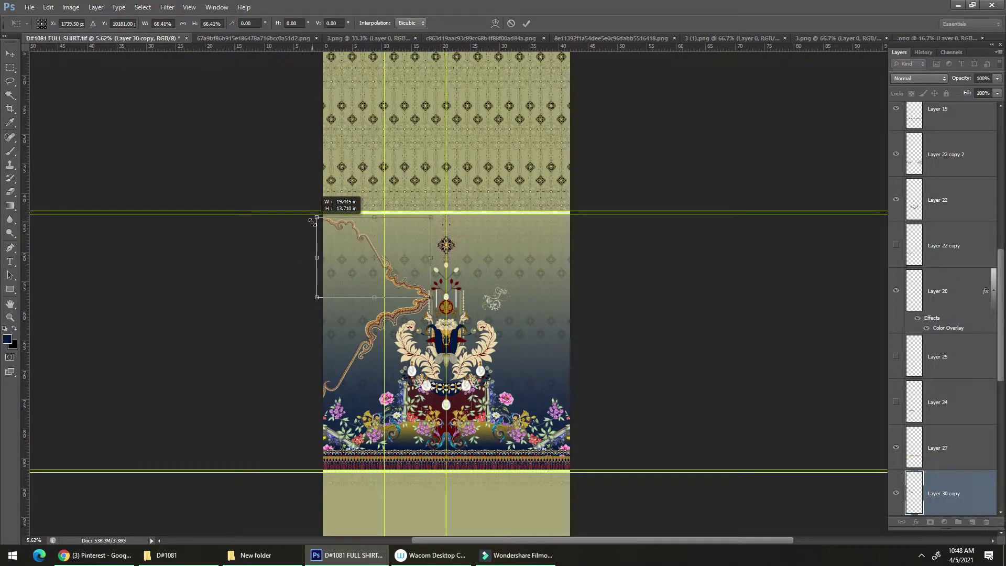
pyautogui.hotkey('ctrl', 't')
pyautogui.moveTo(472, 169); pyautogui.dragTo(456, 286)
pyautogui.moveTo(377, 268); pyautogui.dragTo(382, 265)
pyautogui.press('Return')
pyautogui.scroll(10, 389, 264)
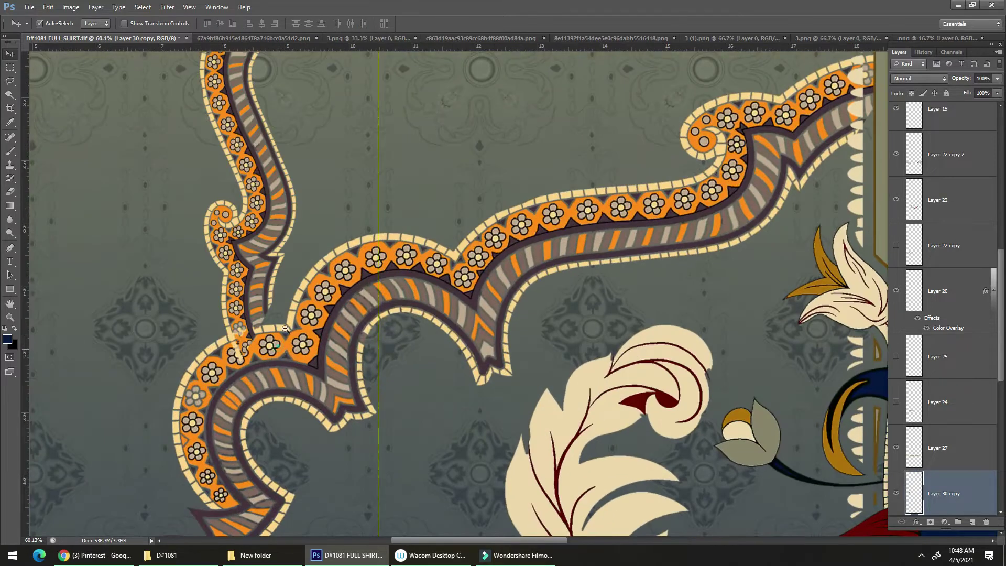
# Step: Lower the border copy by about 0.35 in onto the original border and send its layer behind the original
pyautogui.scroll(2, 280, 339)
pyautogui.moveTo(228, 284); pyautogui.dragTo(231, 313)
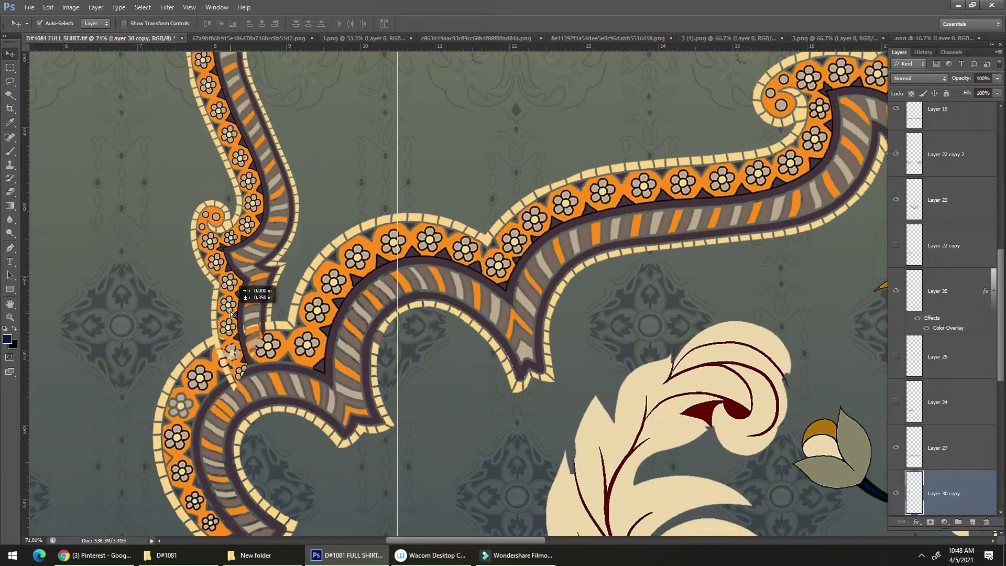
pyautogui.hotkey('ctrl', '[')
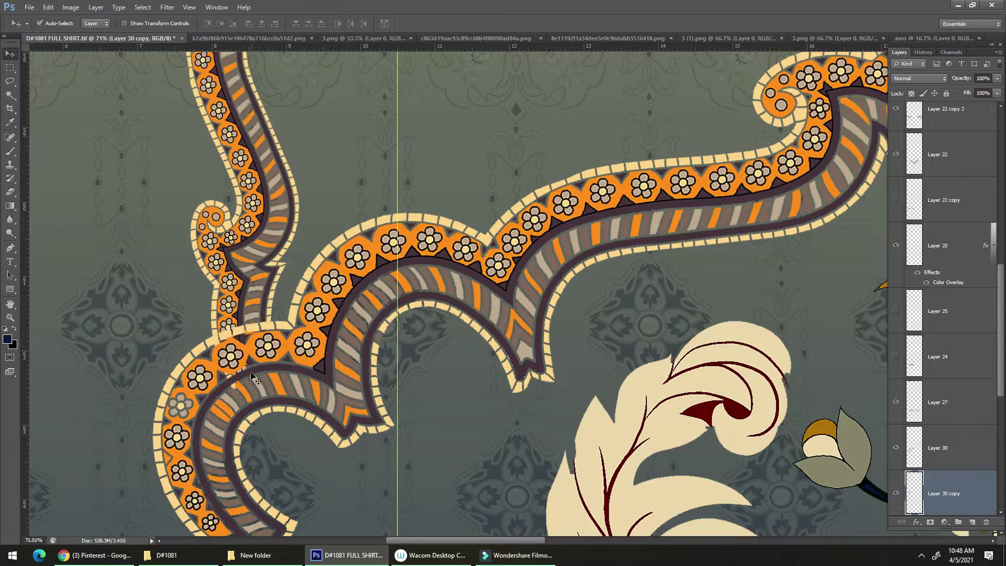
pyautogui.press('e')
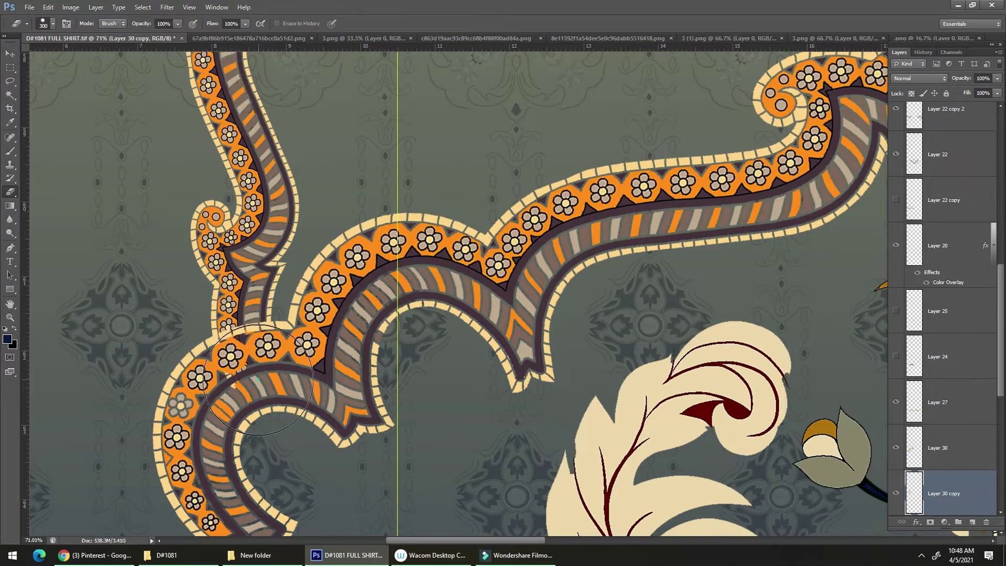
pyautogui.scroll(-10, 289, 357)
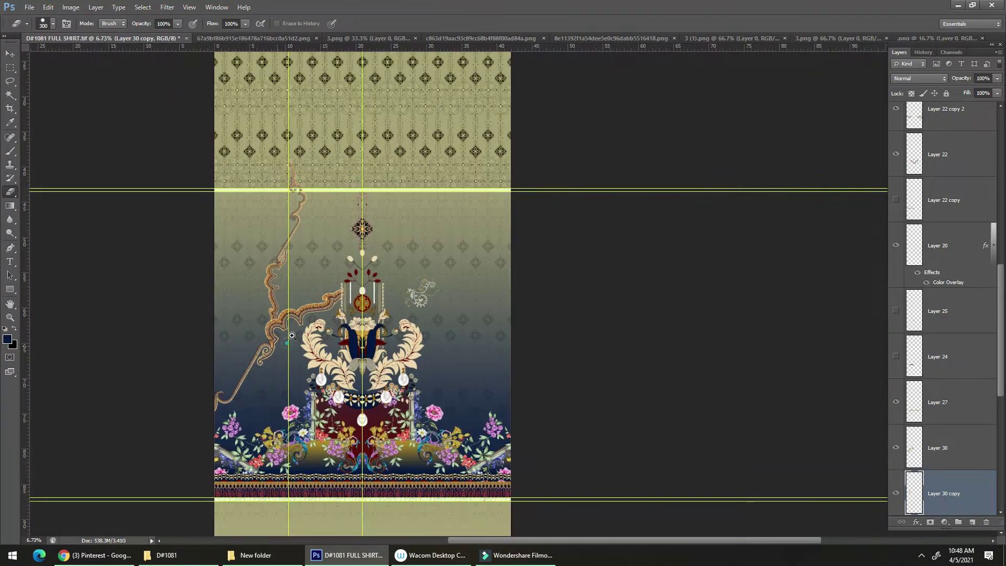
pyautogui.press('v')
pyautogui.scroll(4, 314, 340)
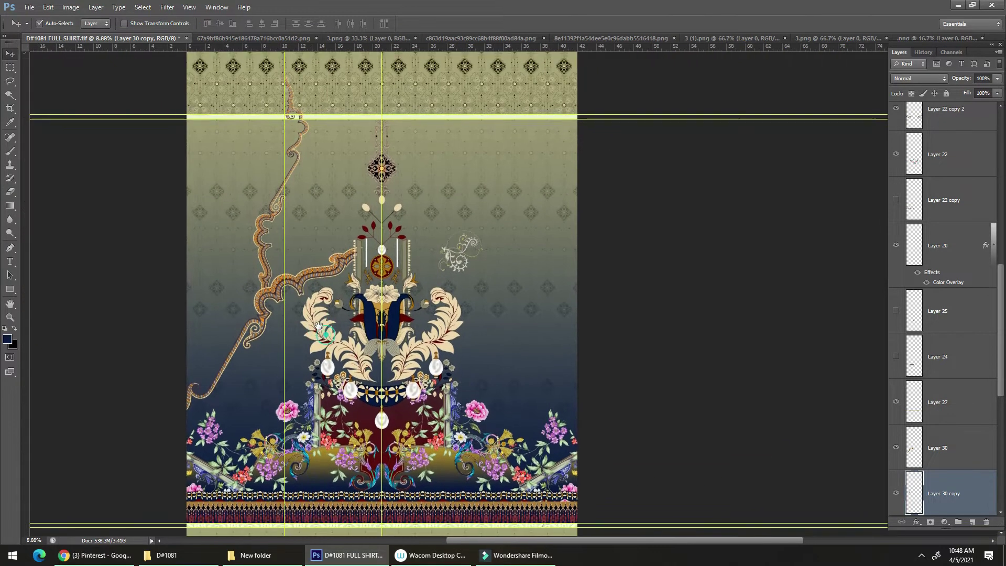
pyautogui.scroll(1, 319, 345)
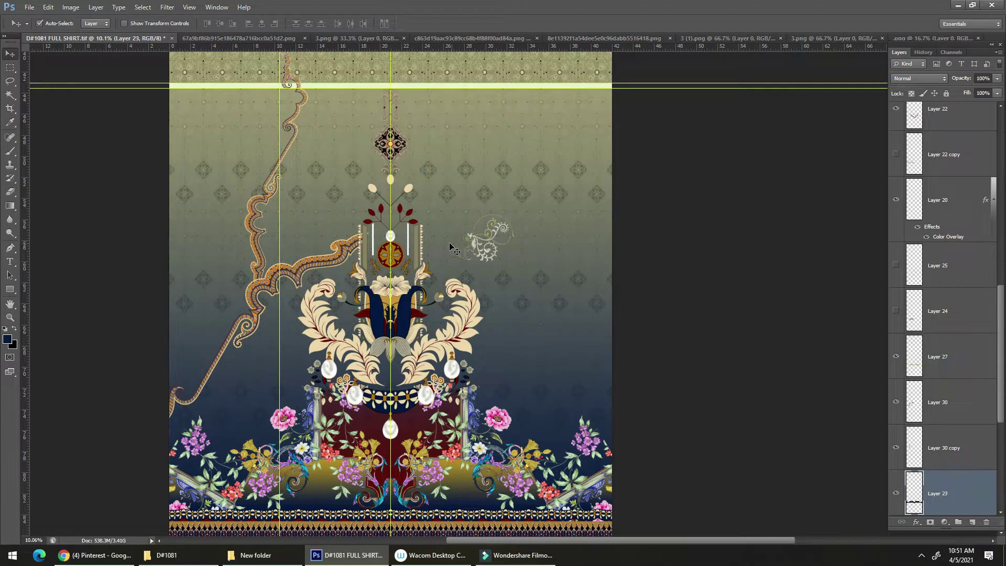
pyautogui.moveTo(414, 318); pyautogui.dragTo(381, 311)
pyautogui.moveTo(402, 366); pyautogui.dragTo(427, 314)
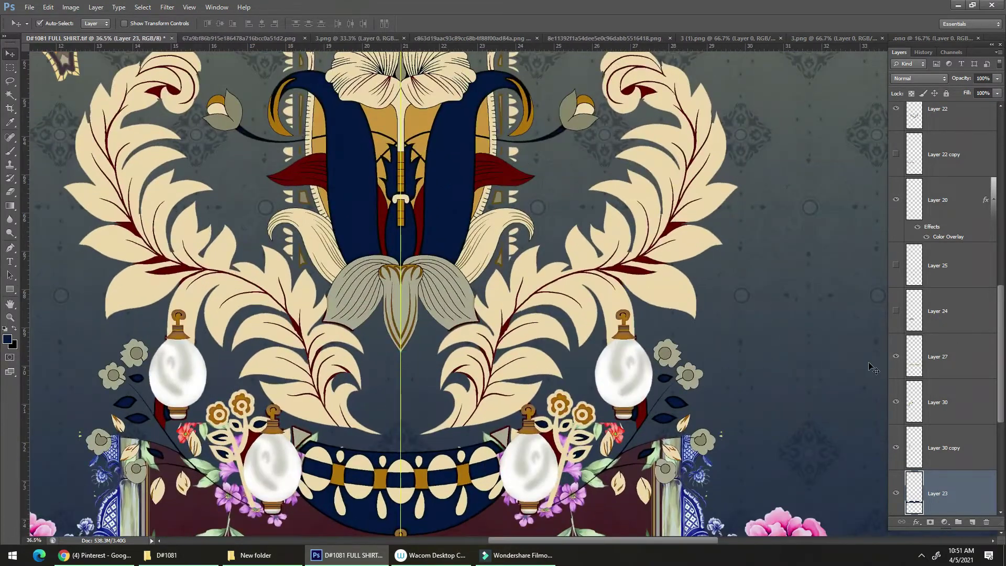
pyautogui.moveTo(457, 417); pyautogui.dragTo(440, 416)
pyautogui.moveTo(599, 445); pyautogui.dragTo(577, 262)
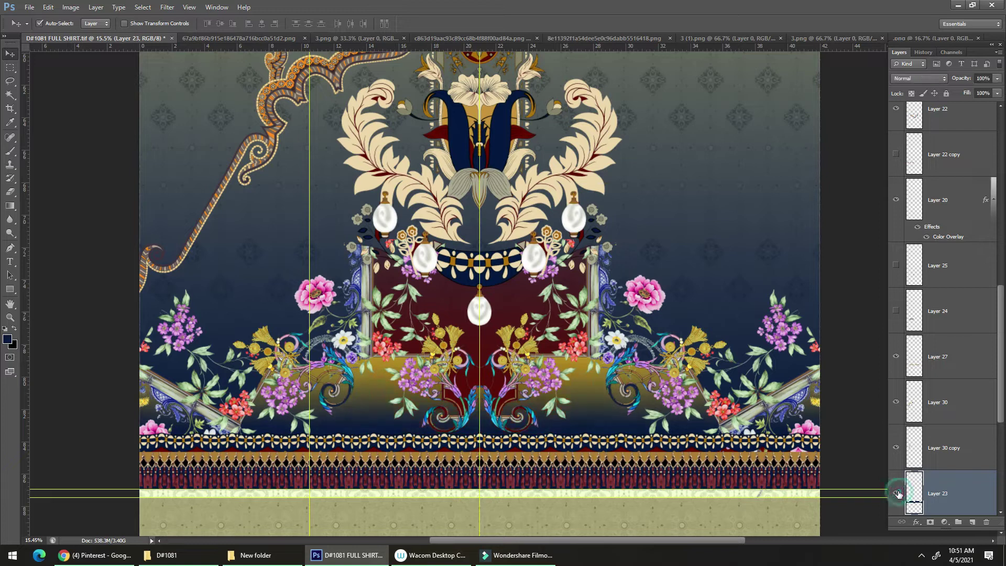
# Step: Sample the golden brown and brush it onto Layer 23 beneath the grey petals and along the inner leaf edges
pyautogui.moveTo(637, 383); pyautogui.dragTo(631, 423)
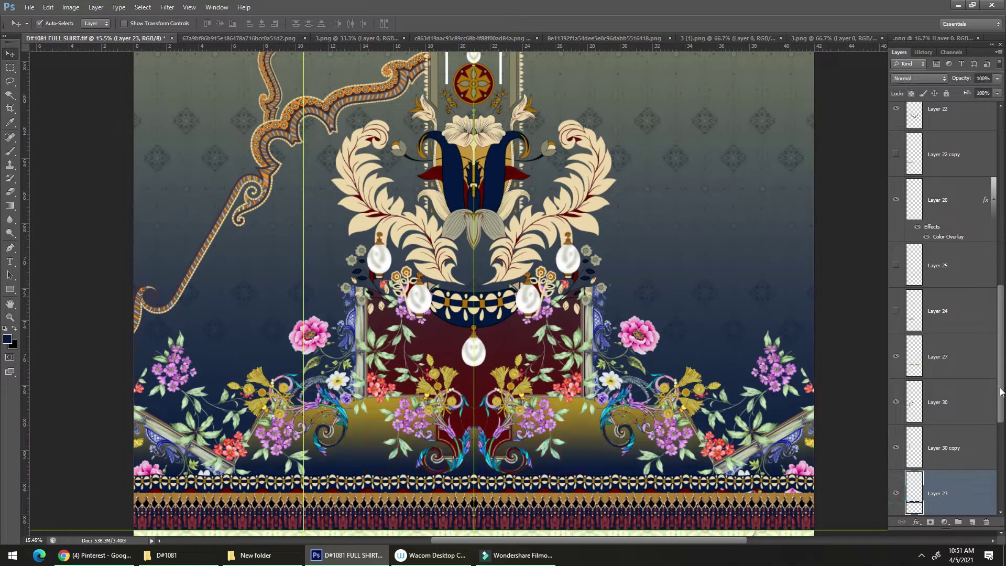
pyautogui.scroll(-5, 1002, 393)
pyautogui.click(896, 293)
pyautogui.click(895, 292)
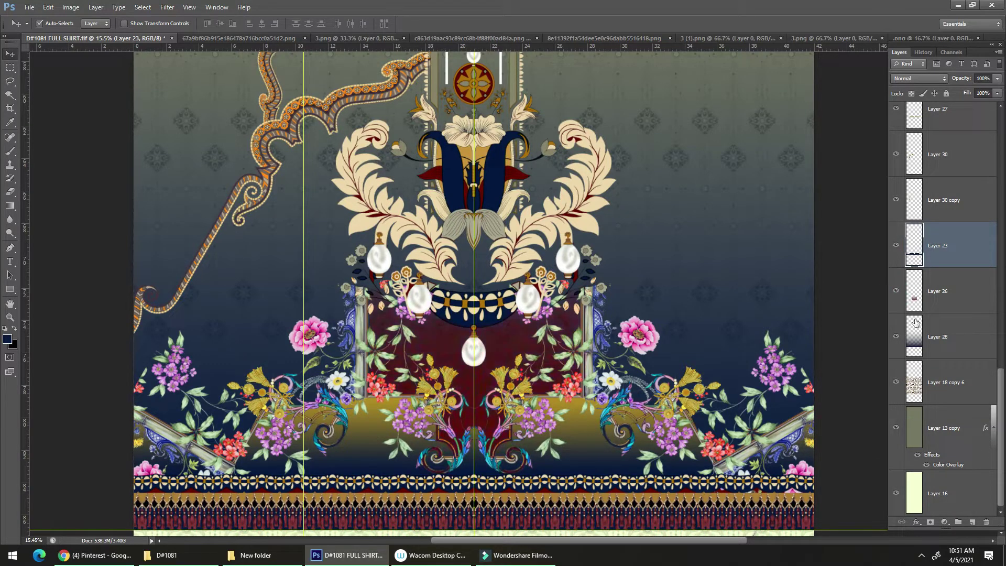
pyautogui.scroll(3, 1002, 402)
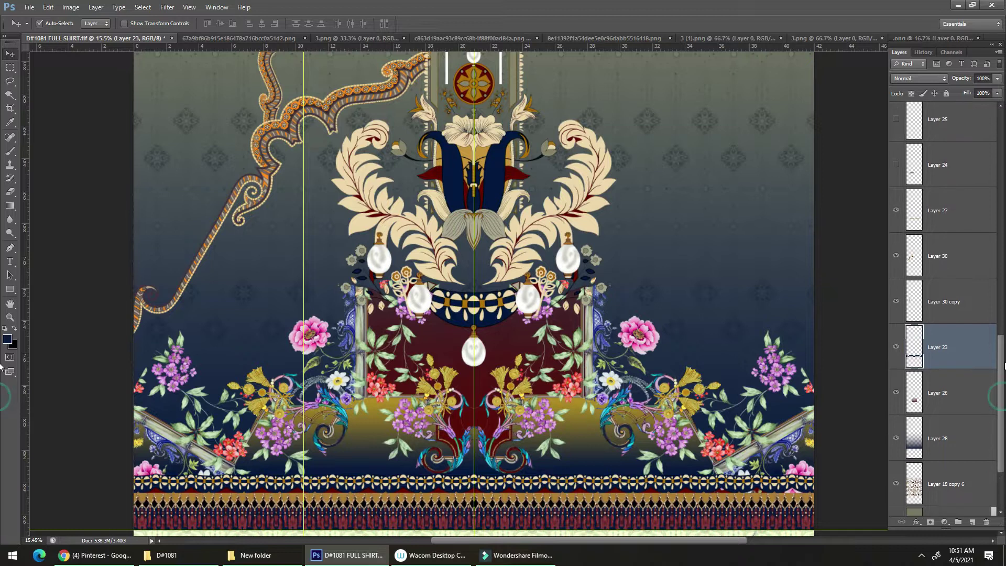
pyautogui.click(896, 343)
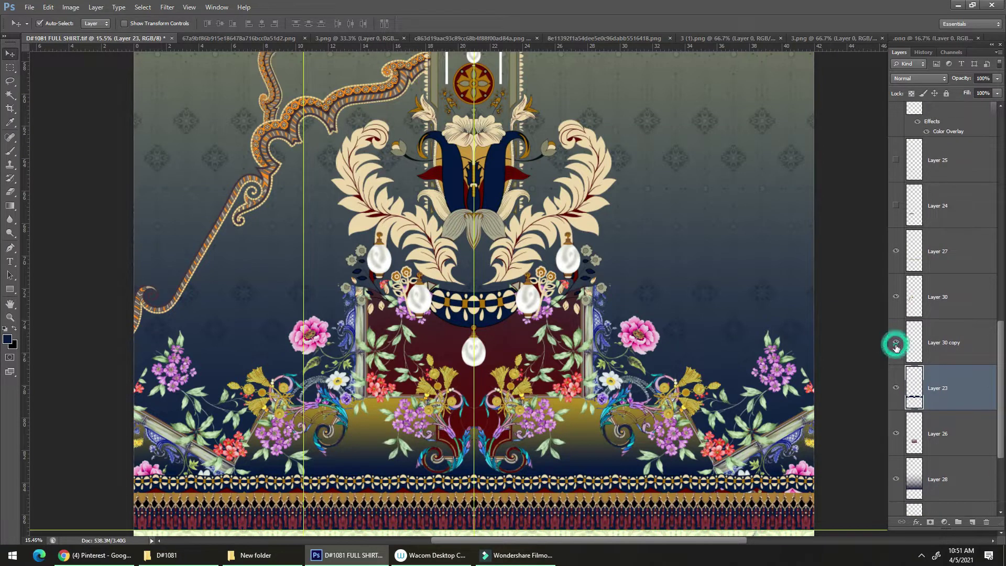
pyautogui.moveTo(455, 283); pyautogui.dragTo(459, 308)
pyautogui.press('alt')
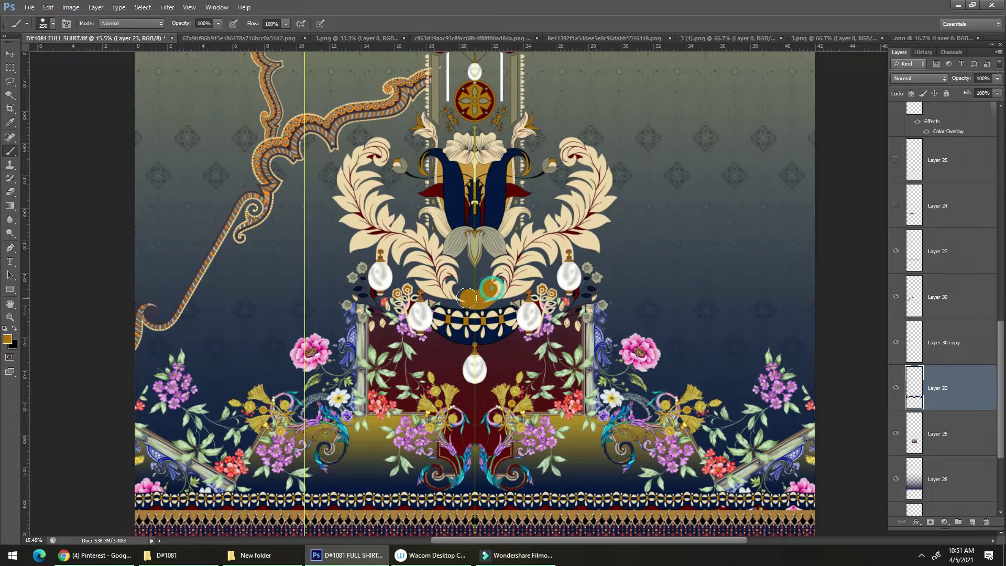
pyautogui.moveTo(488, 264); pyautogui.dragTo(611, 236)
pyautogui.moveTo(415, 246); pyautogui.dragTo(395, 250)
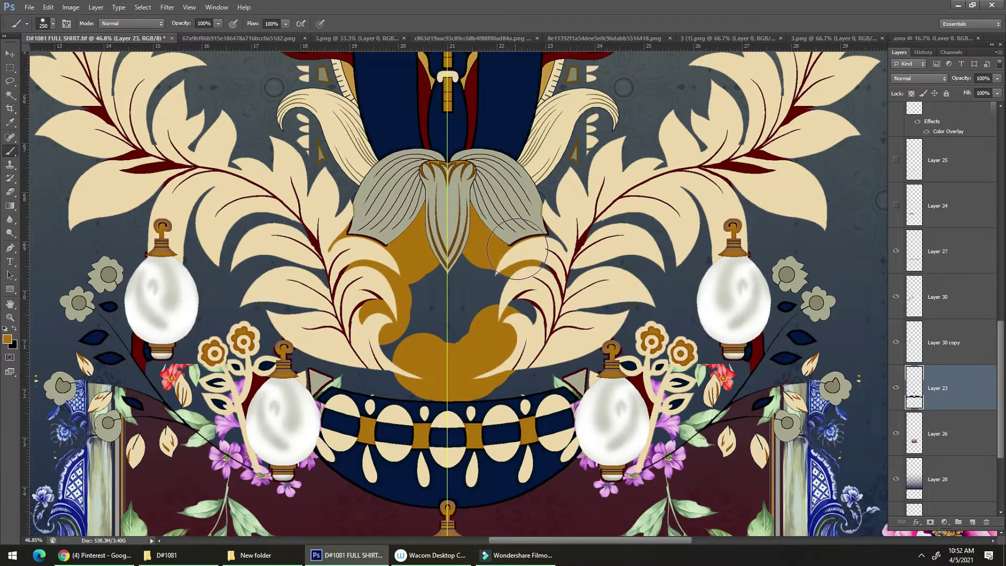
# Step: Fill the remaining gap between the cream leaves and the strip above the navy beaded band with golden brown
pyautogui.moveTo(471, 341)
pyautogui.mouseDown()
pyautogui.moveTo(480, 283)
pyautogui.moveTo(415, 332)
pyautogui.moveTo(418, 300)
pyautogui.mouseUp()
pyautogui.moveTo(408, 348); pyautogui.dragTo(428, 367)
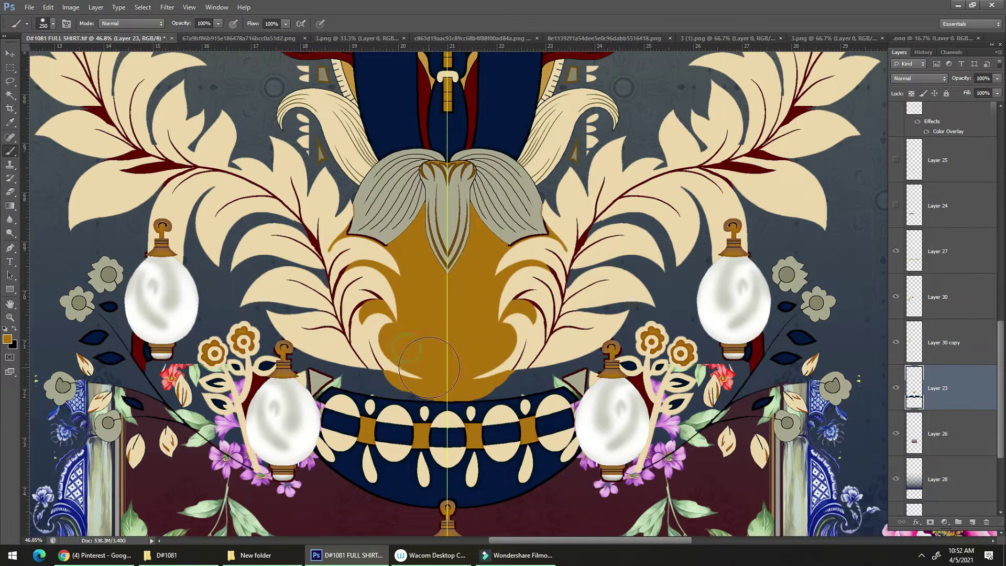
pyautogui.moveTo(316, 362)
pyautogui.mouseDown()
pyautogui.moveTo(476, 373)
pyautogui.moveTo(580, 360)
pyautogui.mouseUp()
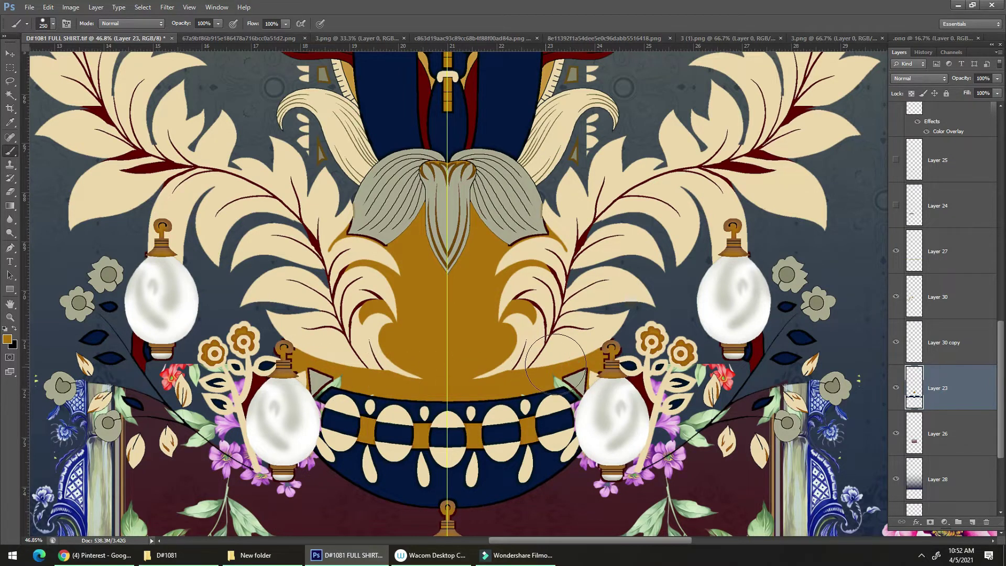
pyautogui.moveTo(523, 331)
pyautogui.mouseDown()
pyautogui.moveTo(429, 329)
pyautogui.moveTo(494, 314)
pyautogui.moveTo(513, 329)
pyautogui.mouseUp()
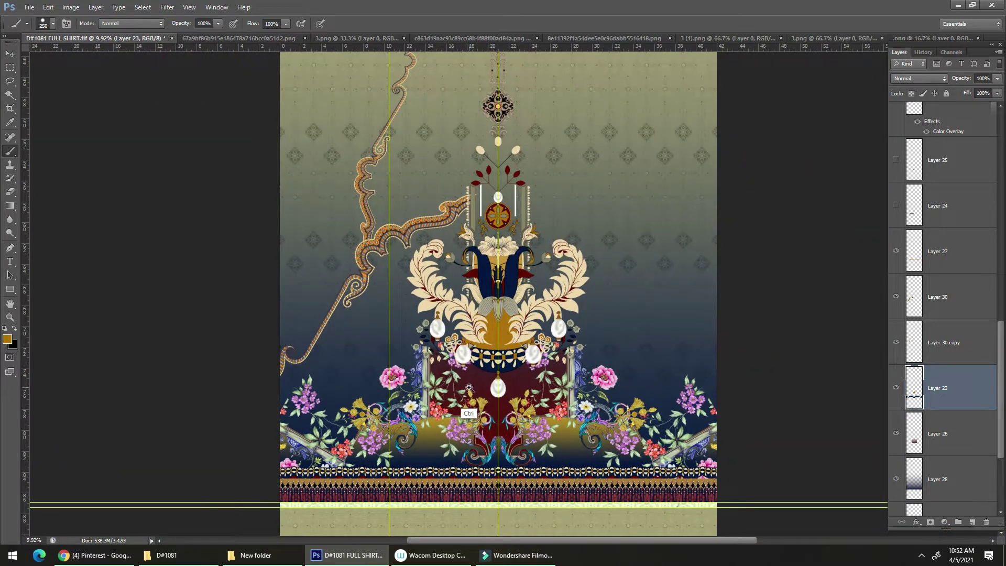
# Step: Delete the upright copy of the curved border and keep the original border's layer selected
pyautogui.moveTo(497, 302); pyautogui.dragTo(454, 259)
pyautogui.moveTo(472, 202); pyautogui.dragTo(546, 180)
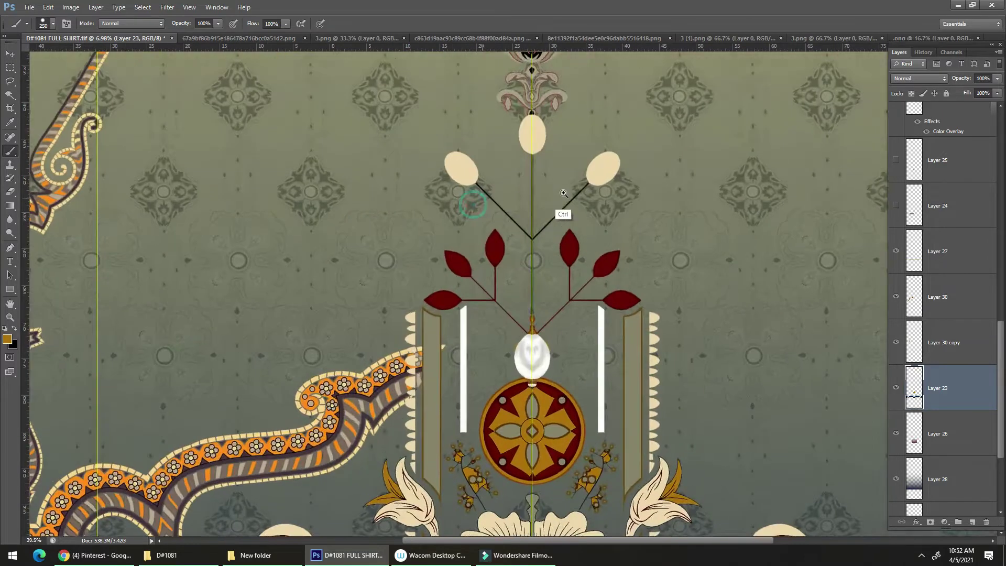
pyautogui.moveTo(552, 297); pyautogui.dragTo(483, 304)
pyautogui.press('v')
pyautogui.moveTo(460, 362); pyautogui.dragTo(447, 272)
pyautogui.moveTo(394, 251)
pyautogui.mouseDown()
pyautogui.moveTo(442, 213)
pyautogui.moveTo(439, 281)
pyautogui.moveTo(398, 314)
pyautogui.moveTo(419, 341)
pyautogui.moveTo(414, 350)
pyautogui.mouseUp()
pyautogui.click(439, 281)
pyautogui.moveTo(532, 285); pyautogui.dragTo(555, 276)
pyautogui.moveTo(506, 317); pyautogui.dragTo(356, 230)
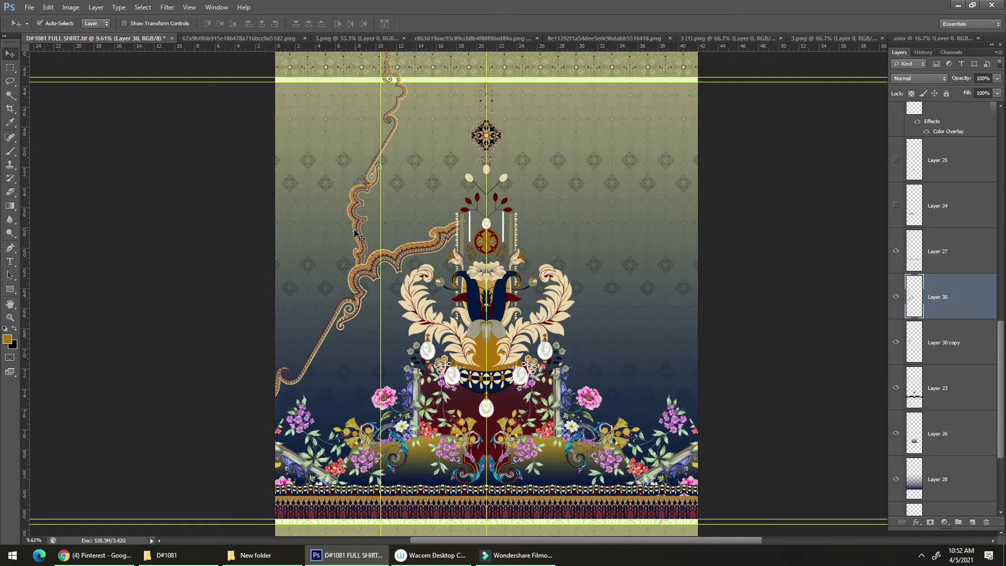
pyautogui.click(356, 234)
pyautogui.press('Delete')
pyautogui.click(394, 259)
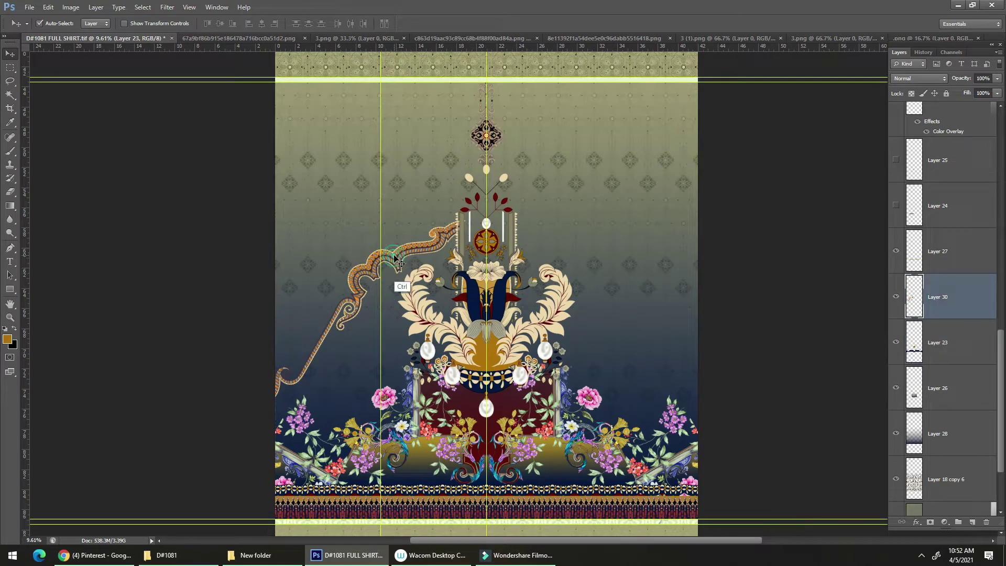
pyautogui.hotkey('ctrl', 't')
pyautogui.moveTo(170, 429); pyautogui.dragTo(260, 390)
pyautogui.moveTo(294, 423); pyautogui.dragTo(354, 421)
pyautogui.moveTo(368, 331); pyautogui.dragTo(398, 370)
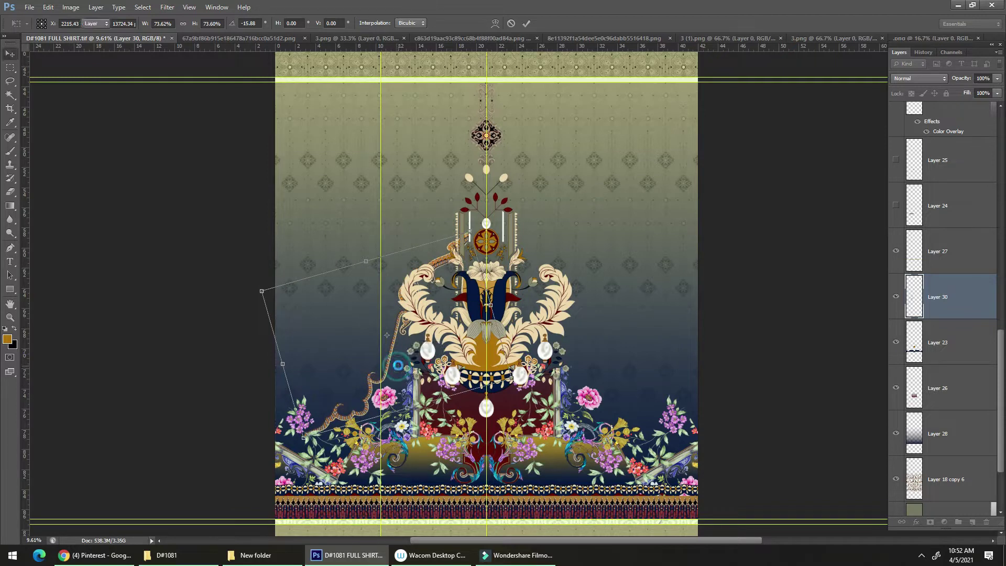
pyautogui.moveTo(341, 410); pyautogui.dragTo(357, 365)
pyautogui.hotkey('ctrl', 'z')
# Step: Scale the curved border to about 71%, rotate it about 17° counterclockwise and place it beside the cream leaf scroll
pyautogui.hotkey('ctrl', 't')
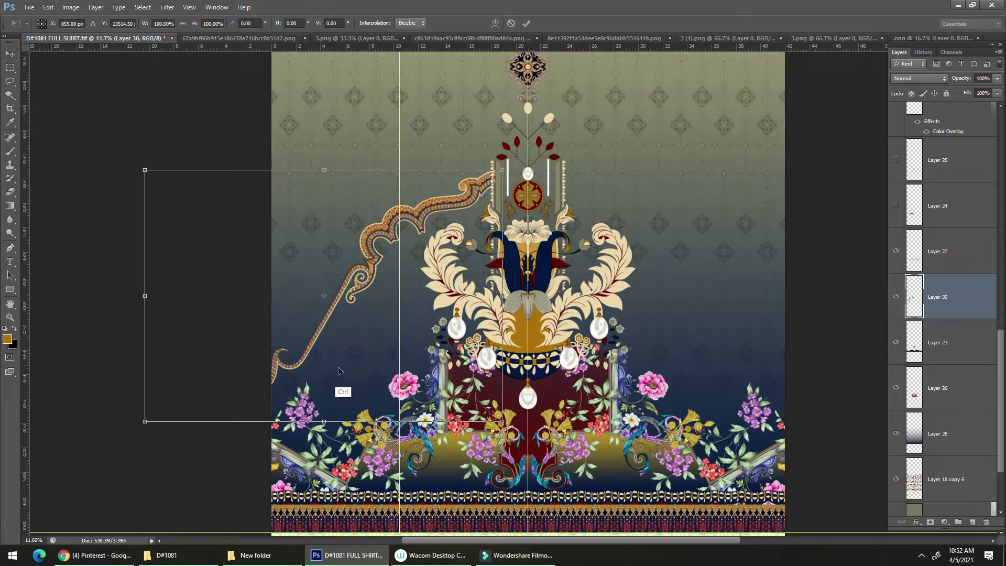
pyautogui.moveTo(162, 412); pyautogui.dragTo(247, 348)
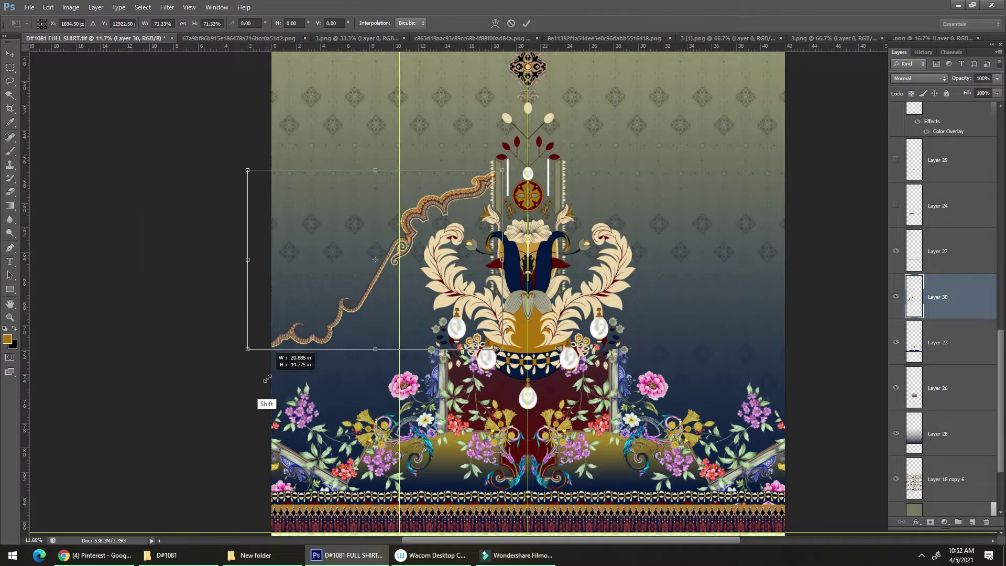
pyautogui.moveTo(283, 396); pyautogui.dragTo(387, 398)
pyautogui.moveTo(386, 309); pyautogui.dragTo(369, 352)
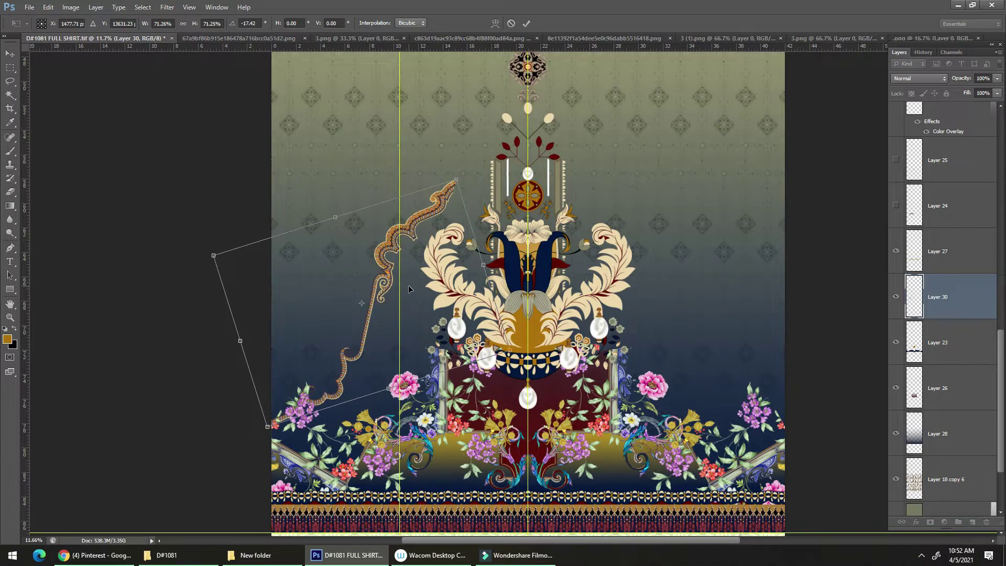
pyautogui.moveTo(476, 171); pyautogui.dragTo(447, 278)
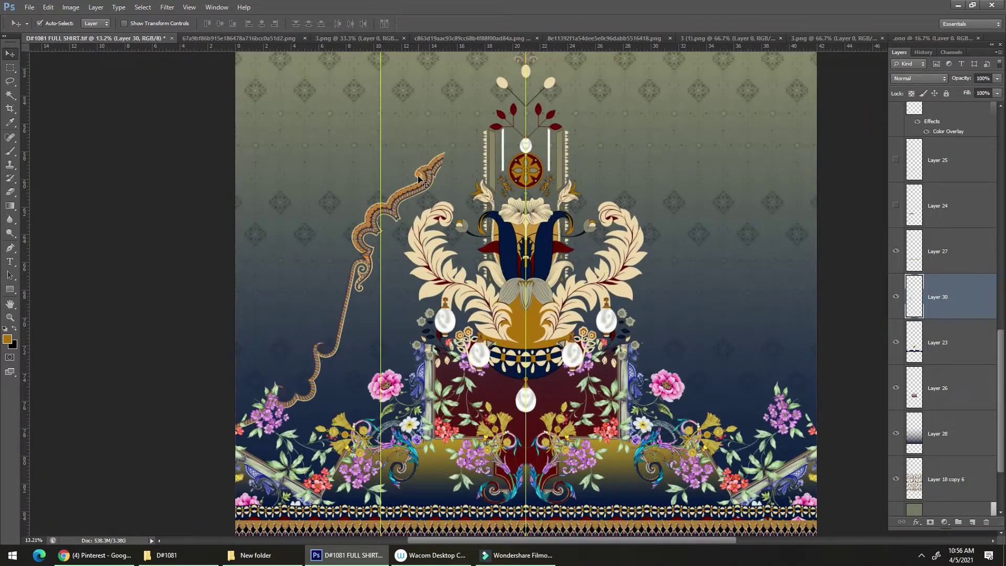
# Step: Copy the border's upper end to a new layer and try flipping it horizontally beyond the tip
pyautogui.press('m')
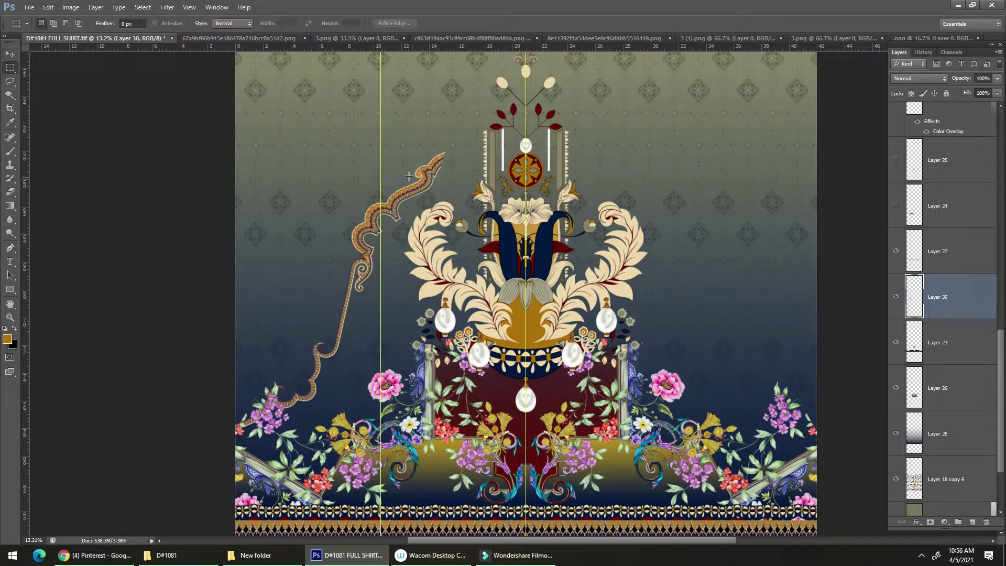
pyautogui.moveTo(380, 149); pyautogui.dragTo(480, 242)
pyautogui.hotkey('ctrl', 'j')
pyautogui.hotkey('ctrl', 't')
pyautogui.rightClick(445, 193)
pyautogui.click(485, 350)
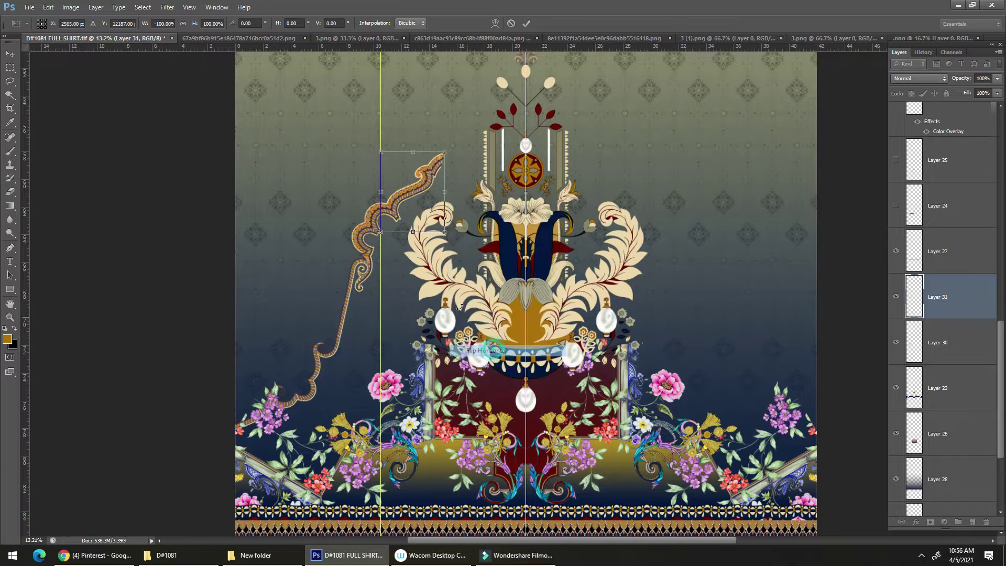
pyautogui.moveTo(412, 207); pyautogui.dragTo(470, 199)
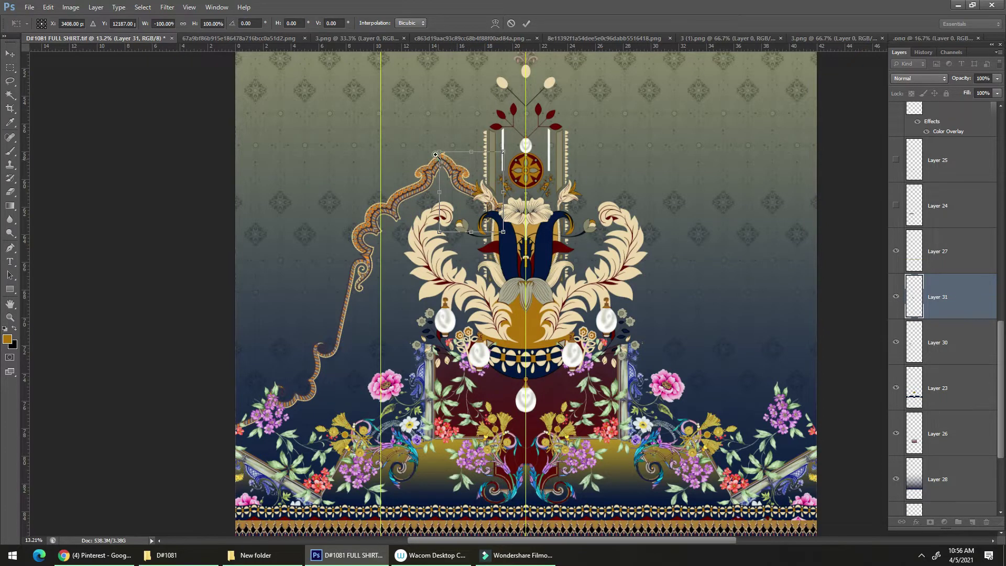
pyautogui.moveTo(436, 156); pyautogui.dragTo(532, 119)
pyautogui.moveTo(535, 154); pyautogui.dragTo(509, 164)
pyautogui.press('Escape')
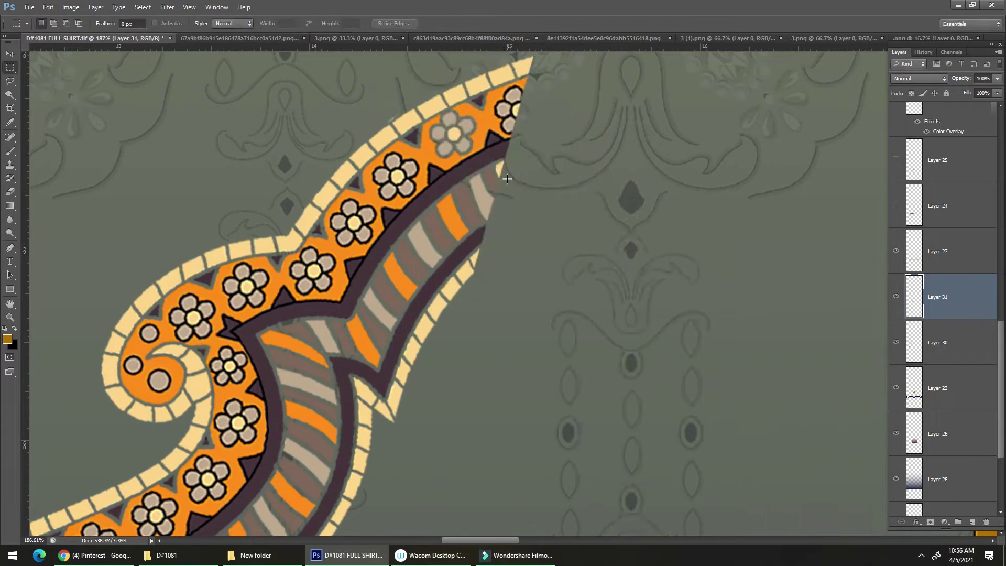
# Step: Shift the copied border piece to the right of the original upper end
pyautogui.press('Delete')
pyautogui.moveTo(463, 191)
pyautogui.mouseDown()
pyautogui.moveTo(415, 202)
pyautogui.moveTo(465, 205)
pyautogui.mouseUp()
pyautogui.press('v')
pyautogui.hotkey('ctrl', 'z')
pyautogui.hotkey('ctrl', 'alt', 'z')
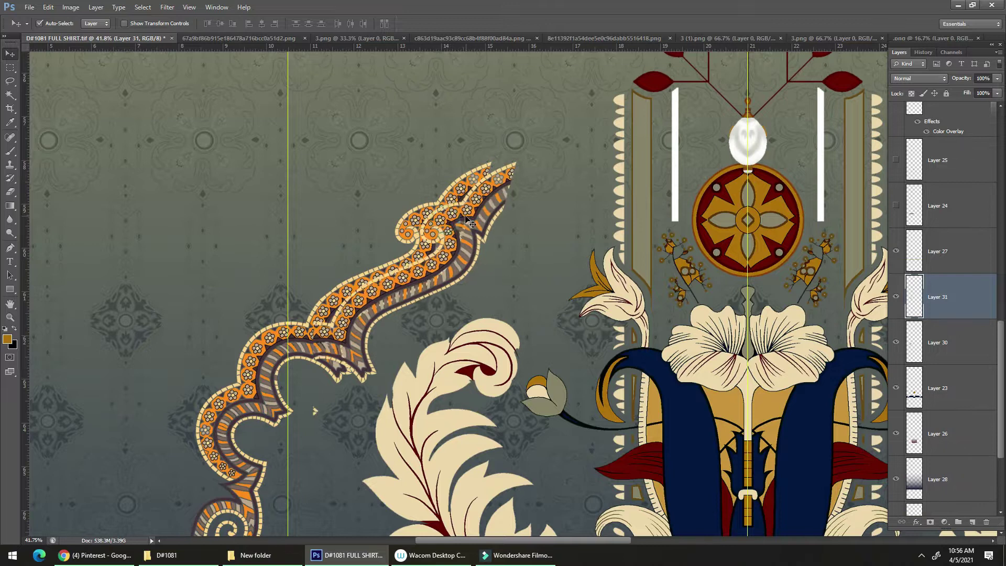
pyautogui.moveTo(457, 229); pyautogui.dragTo(492, 230)
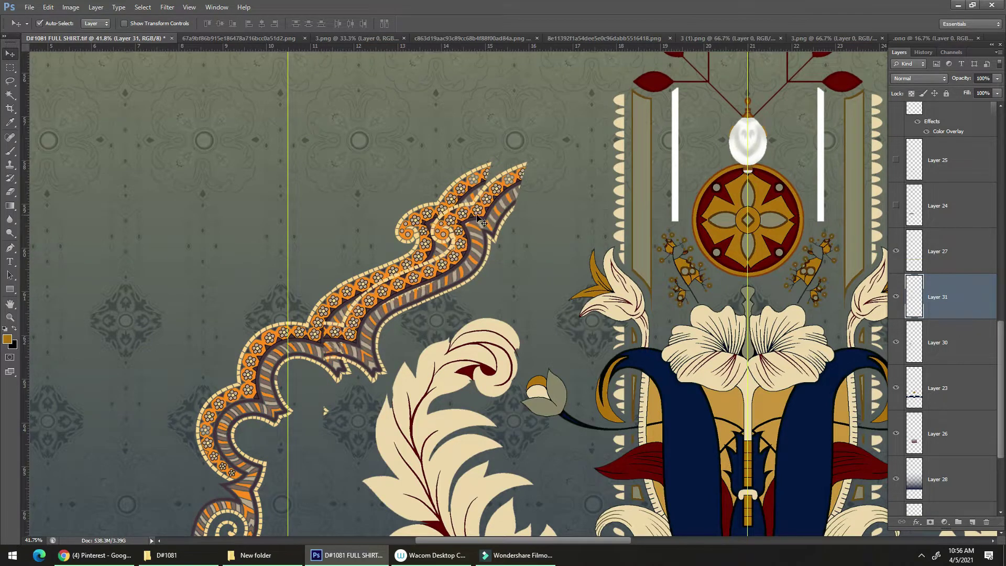
# Step: Try to flip the copied piece vertically, rotate it about 38° and join it to the border's tip as a peak
pyautogui.hotkey('ctrl', 't')
pyautogui.rightClick(469, 227)
pyautogui.click(556, 382)
pyautogui.moveTo(424, 236); pyautogui.dragTo(573, 235)
pyautogui.moveTo(553, 140); pyautogui.dragTo(498, 253)
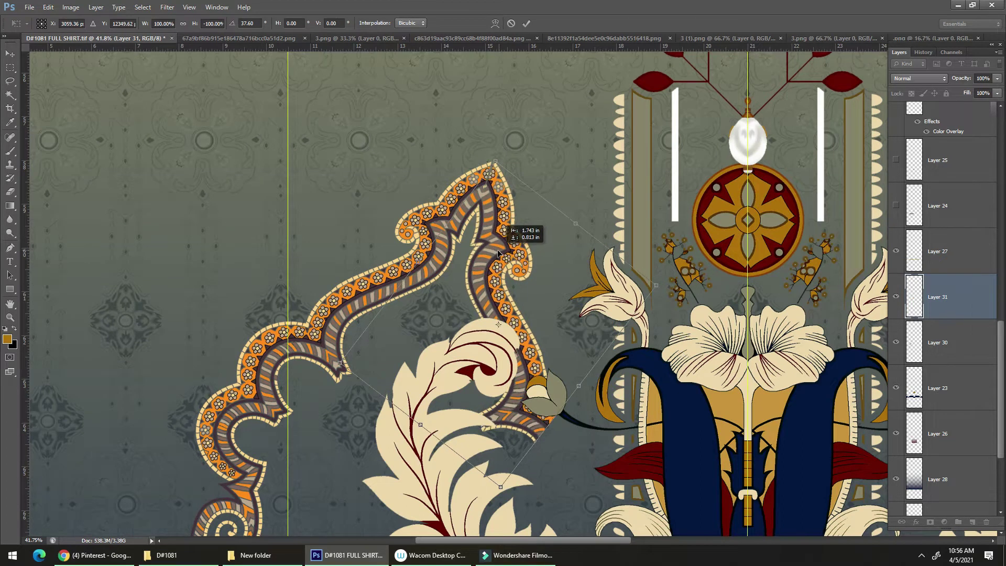
pyautogui.press('Return')
pyautogui.scroll(-5, 498, 253)
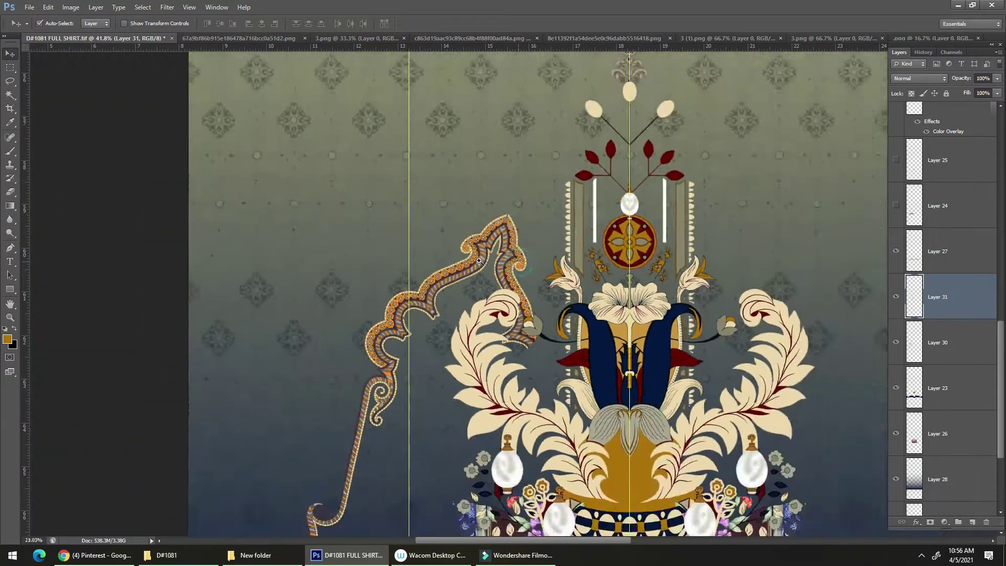
pyautogui.scroll(-1, 508, 255)
pyautogui.scroll(2, 511, 251)
pyautogui.hotkey('ctrl', 'e')
pyautogui.scroll(3, 510, 249)
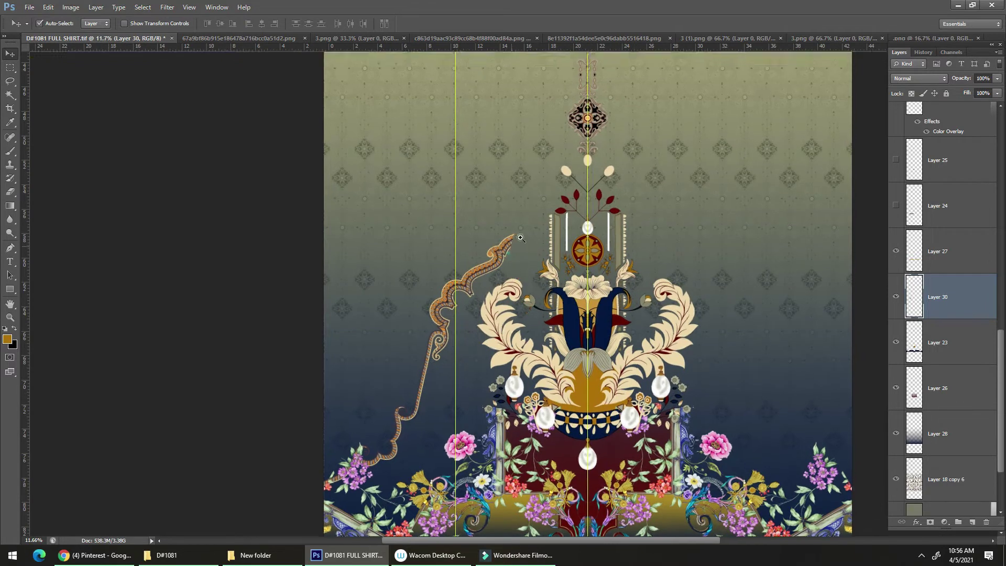
# Step: Copy the border's upper end to a new layer, flip it horizontally and join it to the tip as a symmetrical peak
pyautogui.press('m')
pyautogui.moveTo(500, 207); pyautogui.dragTo(567, 265)
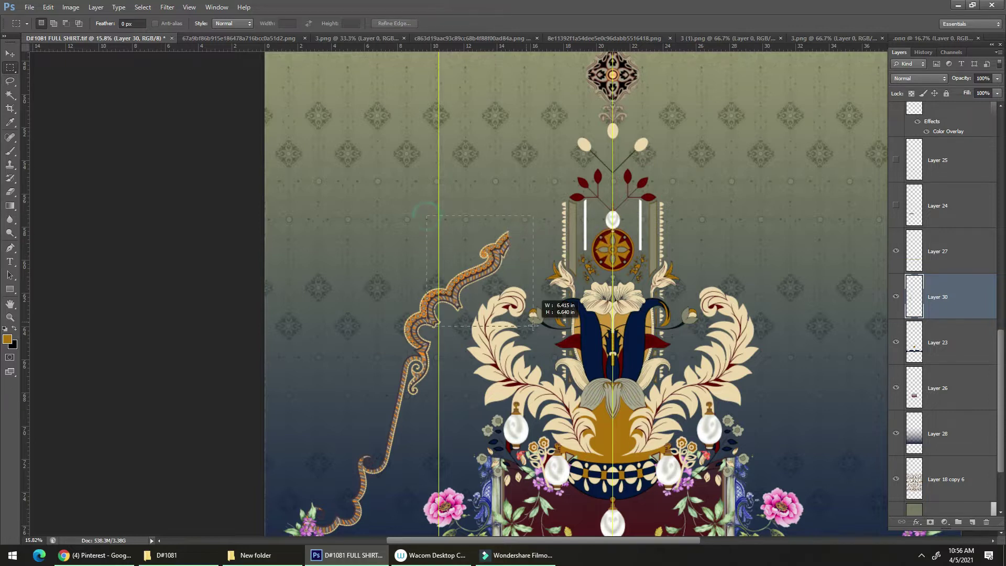
pyautogui.hotkey('ctrl', 'j')
pyautogui.hotkey('ctrl', 't')
pyautogui.rightClick(480, 270)
pyautogui.click(520, 426)
pyautogui.moveTo(461, 258); pyautogui.dragTo(496, 260)
pyautogui.press('Return')
# Step: Merge the mirrored piece and the curved border into one layer
pyautogui.press('v')
pyautogui.hotkey('ctrl', 'z')
pyautogui.keyDown('shift'); pyautogui.click(513, 242); pyautogui.keyUp('shift')
pyautogui.hotkey('ctrl', 'e')
pyautogui.moveTo(516, 263); pyautogui.dragTo(493, 293)
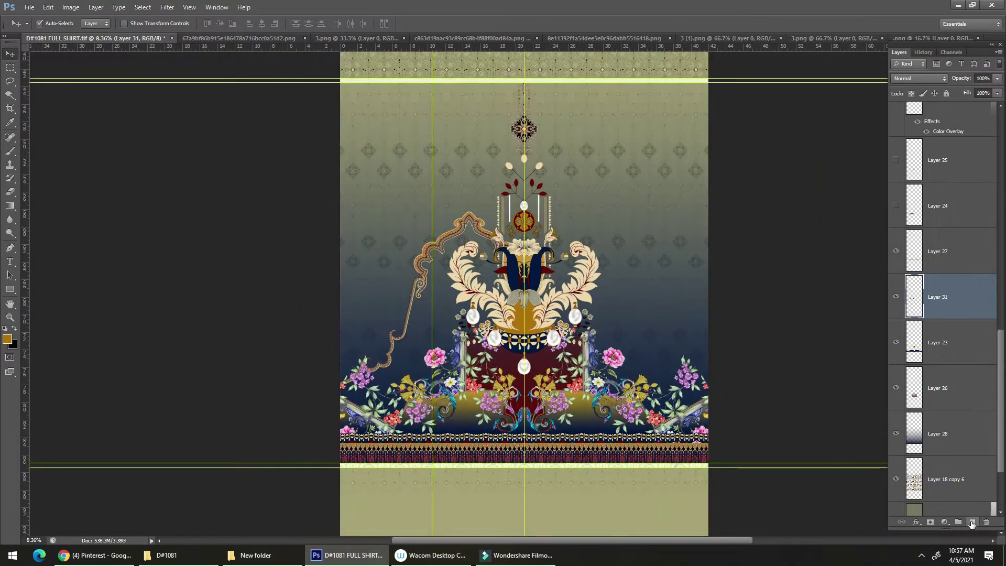
# Step: Add a new layer beneath the curved border and lasso the area between the border and the central motif
pyautogui.click(971, 522)
pyautogui.press('l')
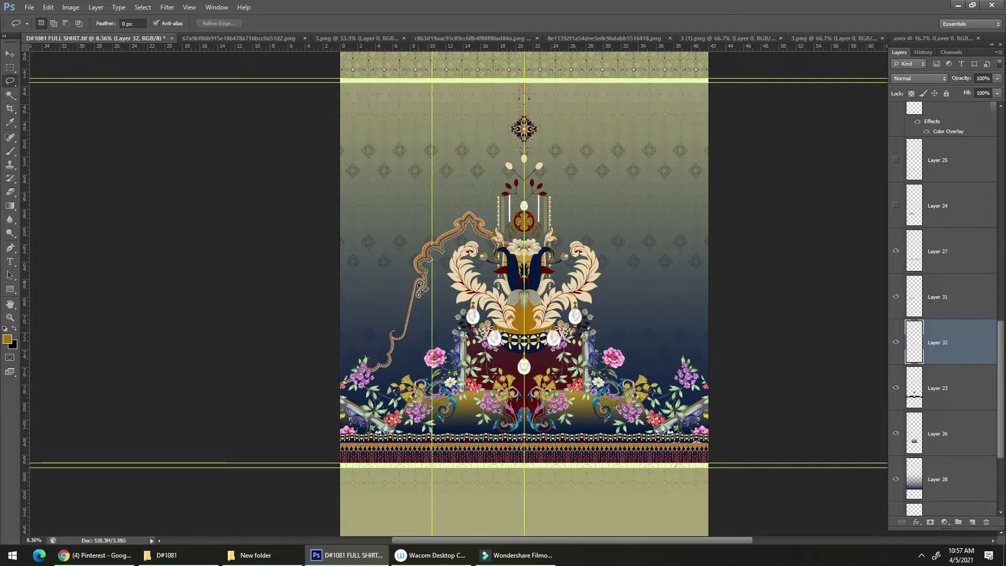
pyautogui.moveTo(475, 401)
pyautogui.mouseDown()
pyautogui.moveTo(531, 377)
pyautogui.moveTo(516, 386)
pyautogui.mouseUp()
pyautogui.moveTo(368, 326); pyautogui.dragTo(437, 285)
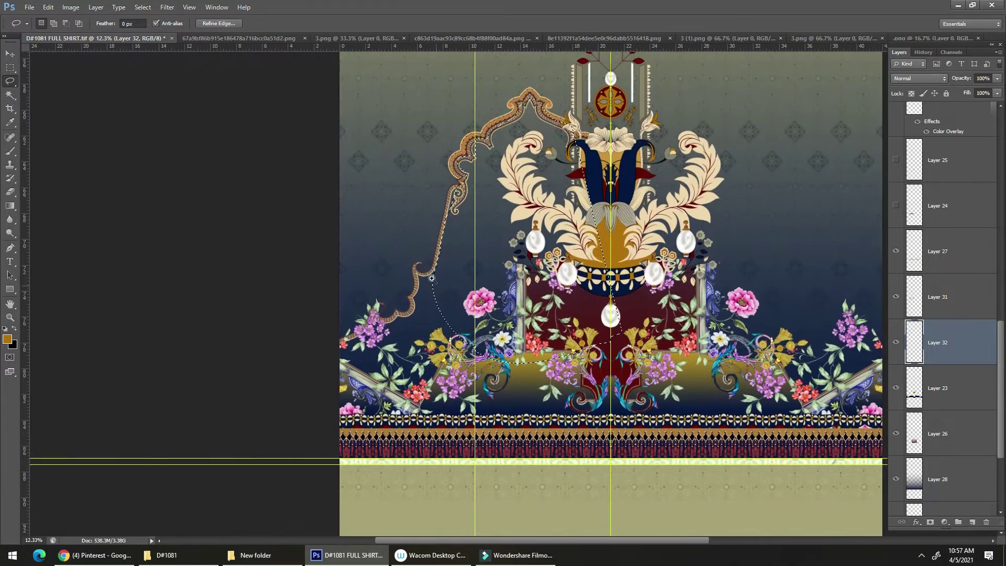
# Step: Extend the lasso selection along the inner edge of the curved border and down past the flowers and hem border
pyautogui.moveTo(446, 213); pyautogui.dragTo(498, 212)
pyautogui.moveTo(481, 153); pyautogui.dragTo(461, 156)
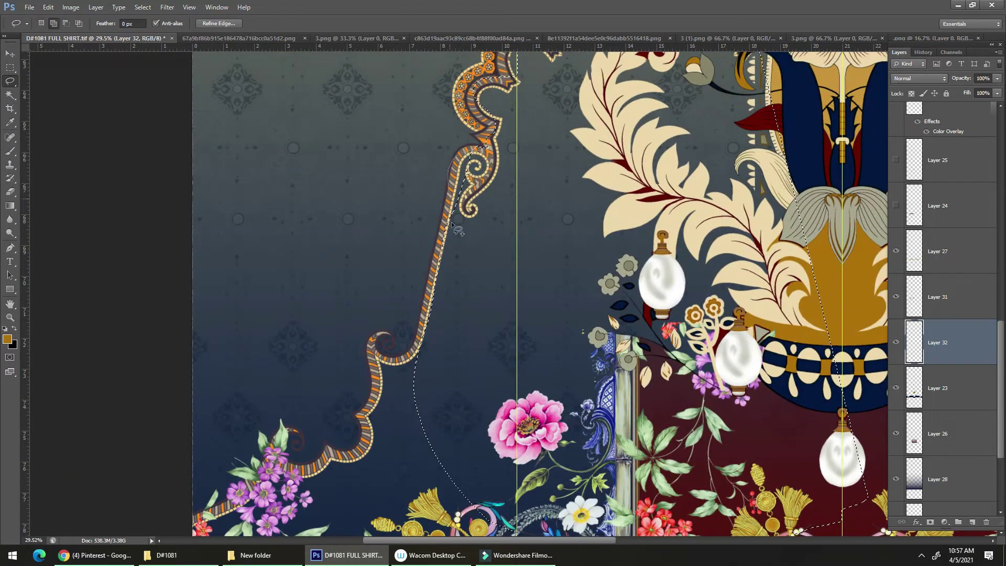
pyautogui.press('shift')
pyautogui.moveTo(596, 284); pyautogui.dragTo(497, 144)
pyautogui.moveTo(421, 169); pyautogui.dragTo(386, 340)
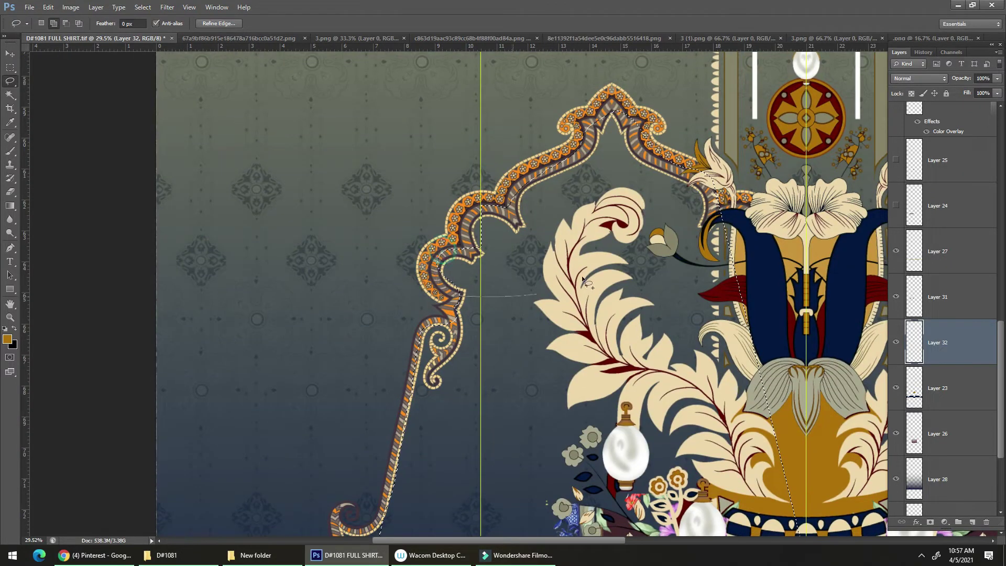
pyautogui.moveTo(532, 226); pyautogui.dragTo(568, 240)
pyautogui.press('shift')
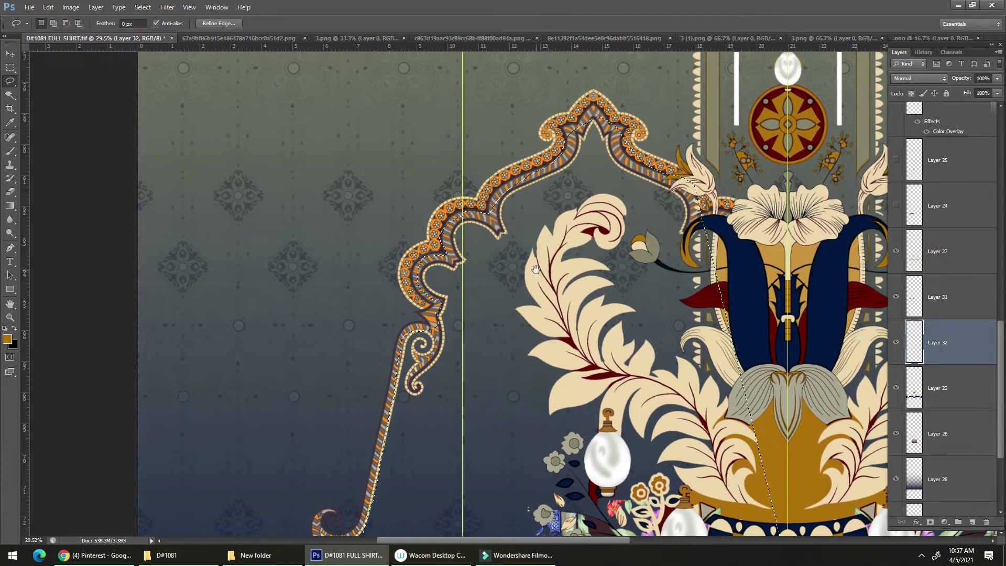
pyautogui.scroll(-5, 542, 252)
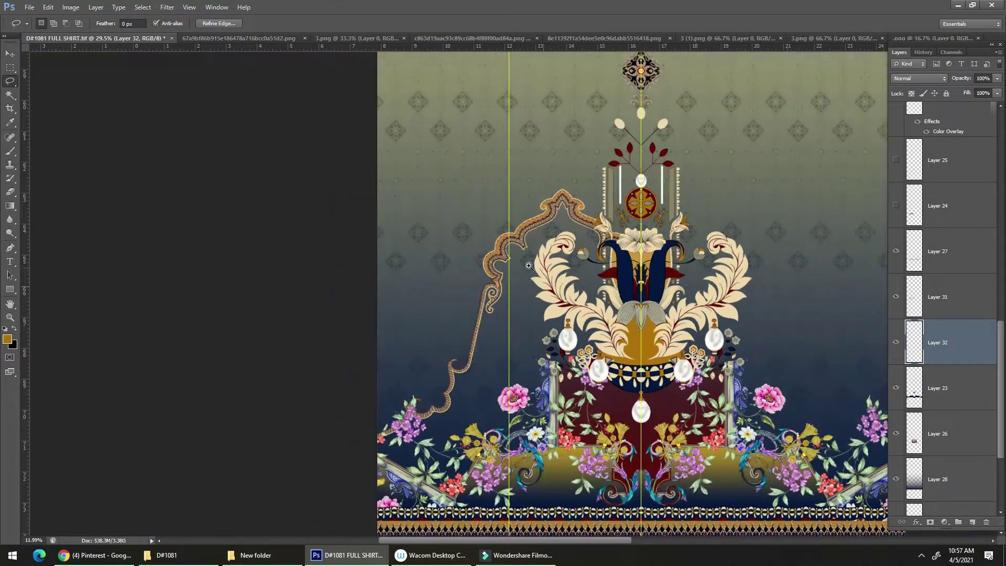
pyautogui.scroll(-5, 568, 395)
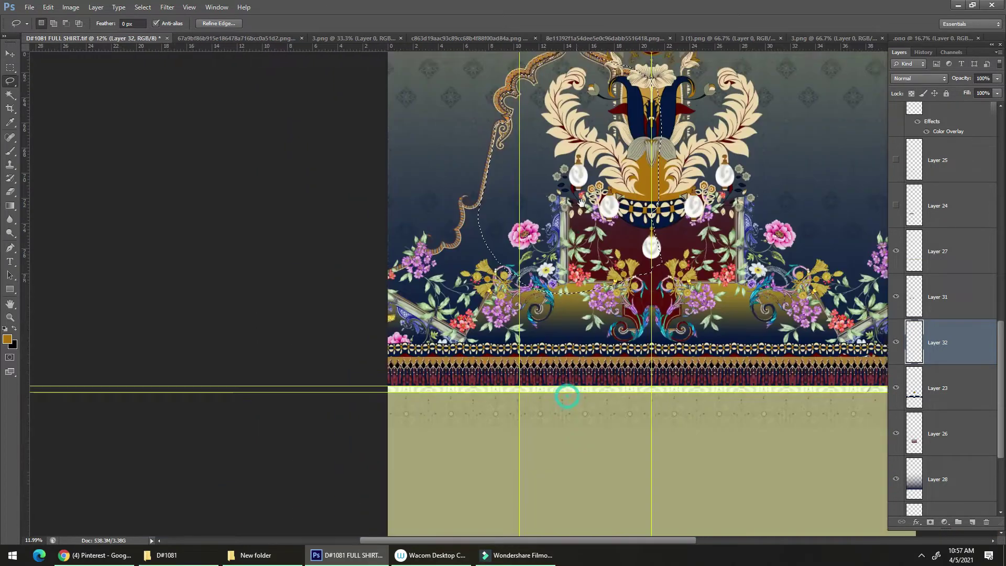
pyautogui.scroll(3, 451, 186)
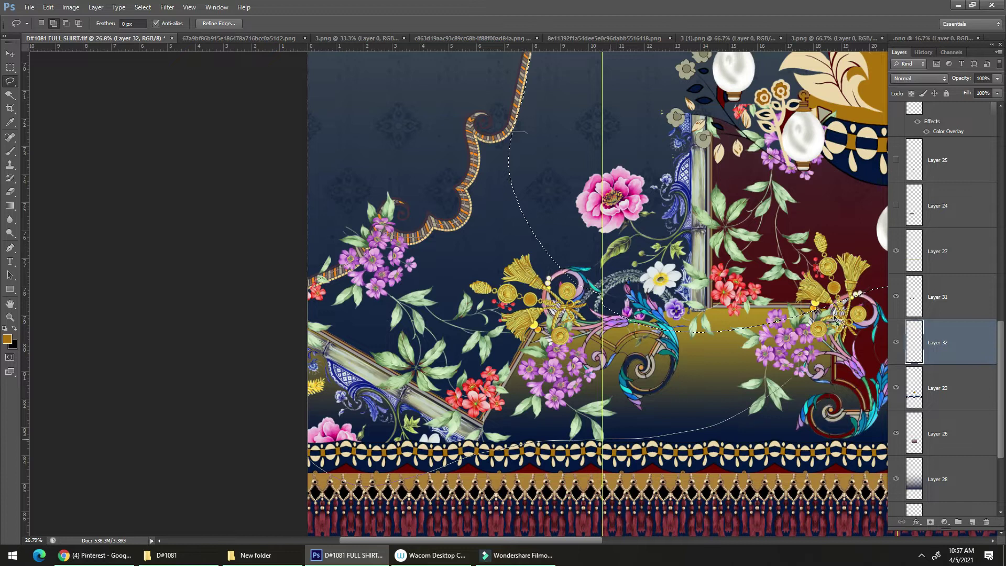
pyautogui.scroll(-4, 567, 335)
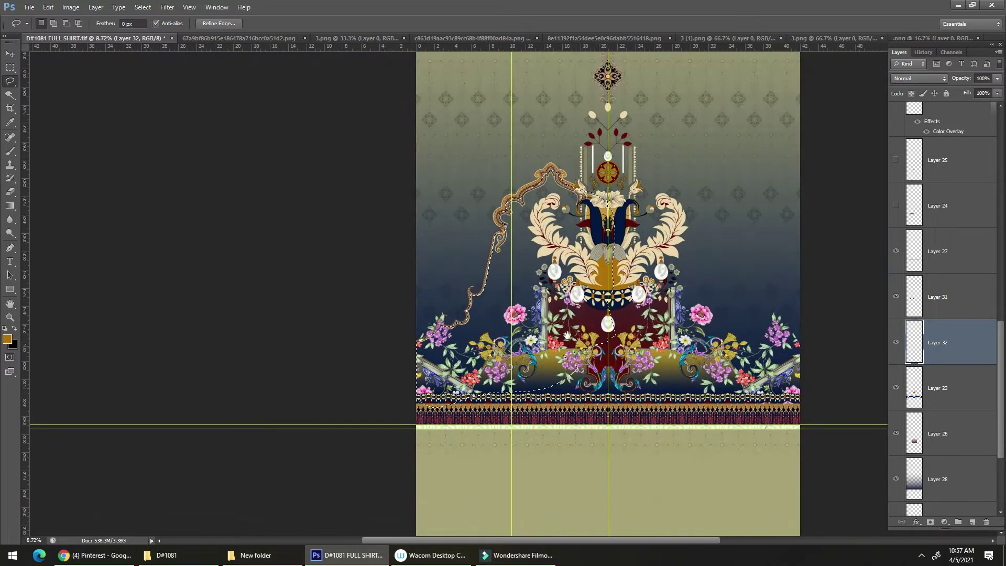
pyautogui.moveTo(493, 430); pyautogui.dragTo(515, 413)
pyautogui.scroll(-1, 288, 450)
# Step: Try to fill the selected area behind the central motif with a long ochre-to-transparent linear gradient, and undo it
pyautogui.press('g')
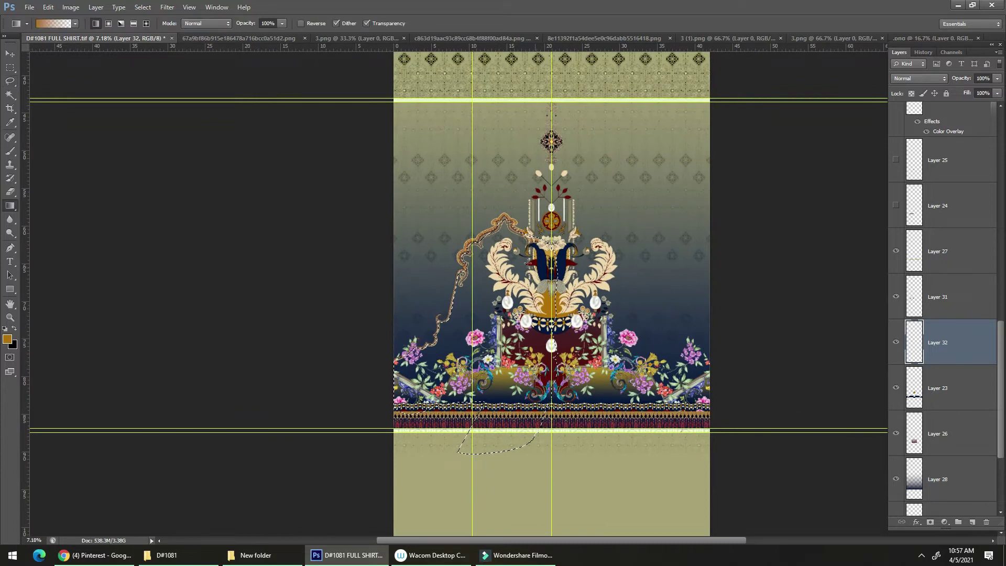
pyautogui.moveTo(502, 265); pyautogui.dragTo(503, 358)
pyautogui.hotkey('ctrl', 'd')
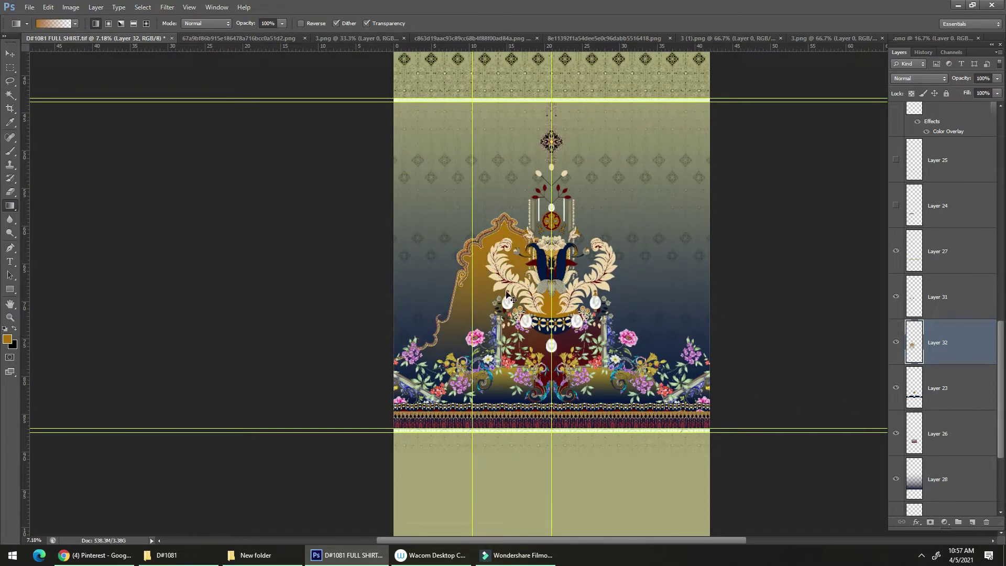
pyautogui.scroll(2, 510, 299)
pyautogui.moveTo(510, 298); pyautogui.dragTo(501, 329)
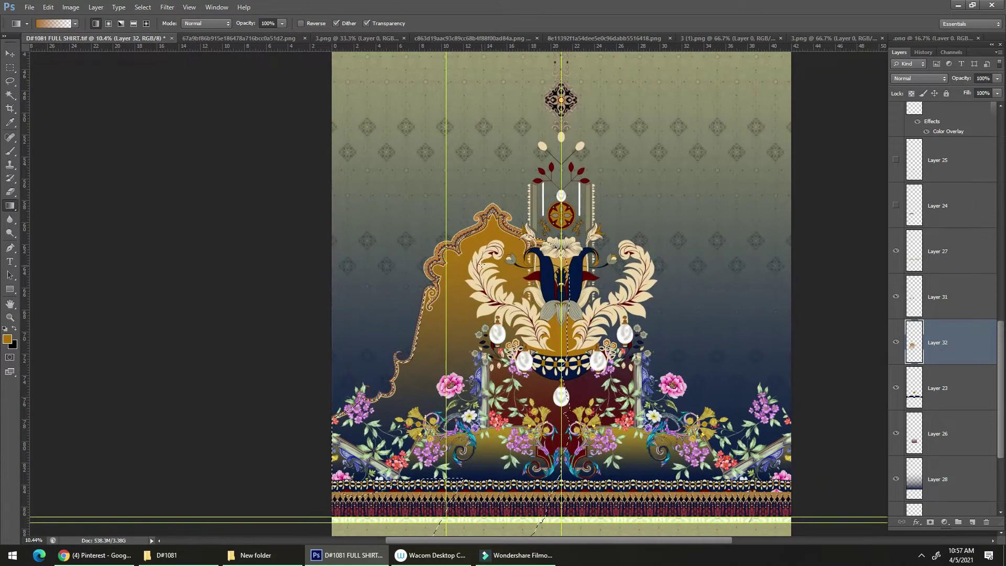
pyautogui.hotkey('ctrl', 'alt', 'z')
pyautogui.hotkey('ctrl', 'alt', 'z')
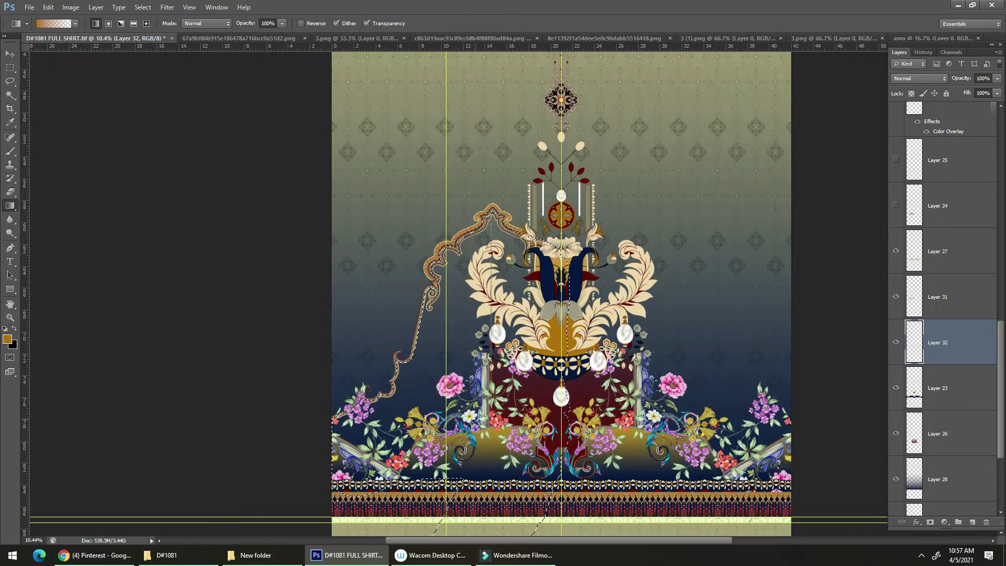
# Step: Fill the selected area inside the curved border with a shorter ochre-to-transparent linear gradient fading downward, and clear the selection
pyautogui.moveTo(491, 328); pyautogui.dragTo(491, 367)
pyautogui.hotkey('ctrl', 'd')
pyautogui.scroll(-2, 450, 367)
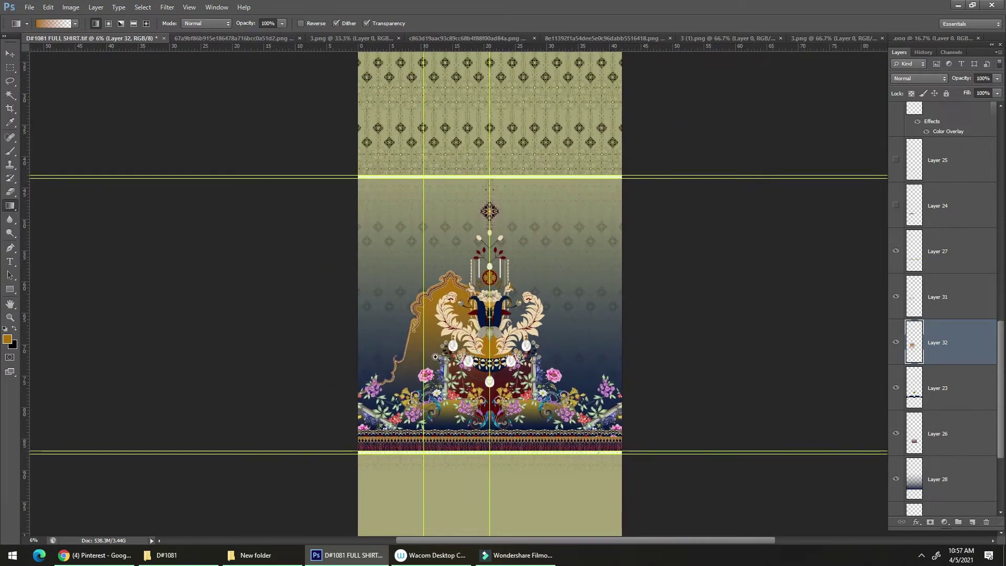
pyautogui.scroll(3, 435, 356)
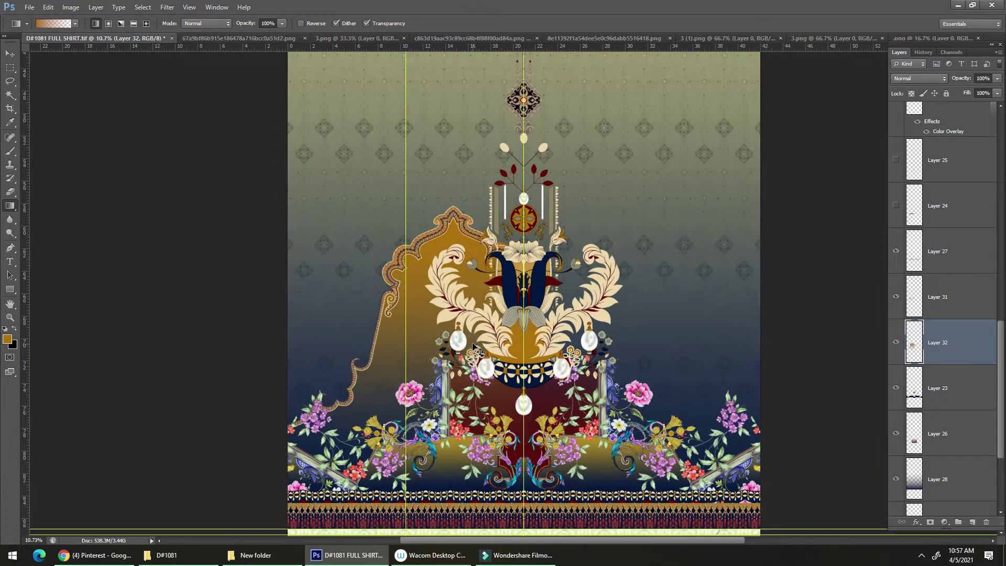
pyautogui.scroll(1, 474, 348)
pyautogui.scroll(-2, 483, 355)
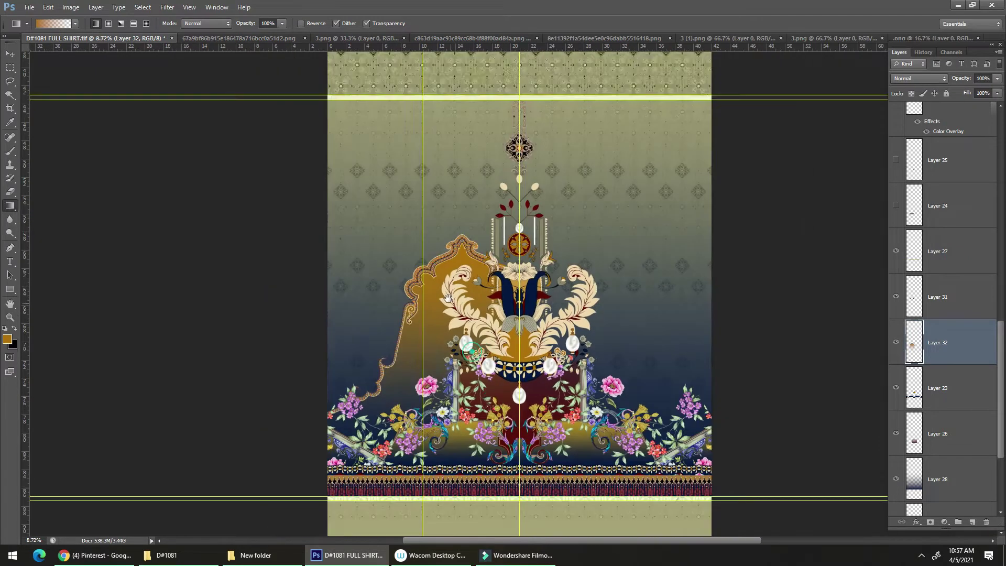
# Step: Trim the ochre gradient fill at the centre guide and flip a copy of it horizontally onto the shirt's other half
pyautogui.press('m')
pyautogui.moveTo(489, 134); pyautogui.dragTo(640, 471)
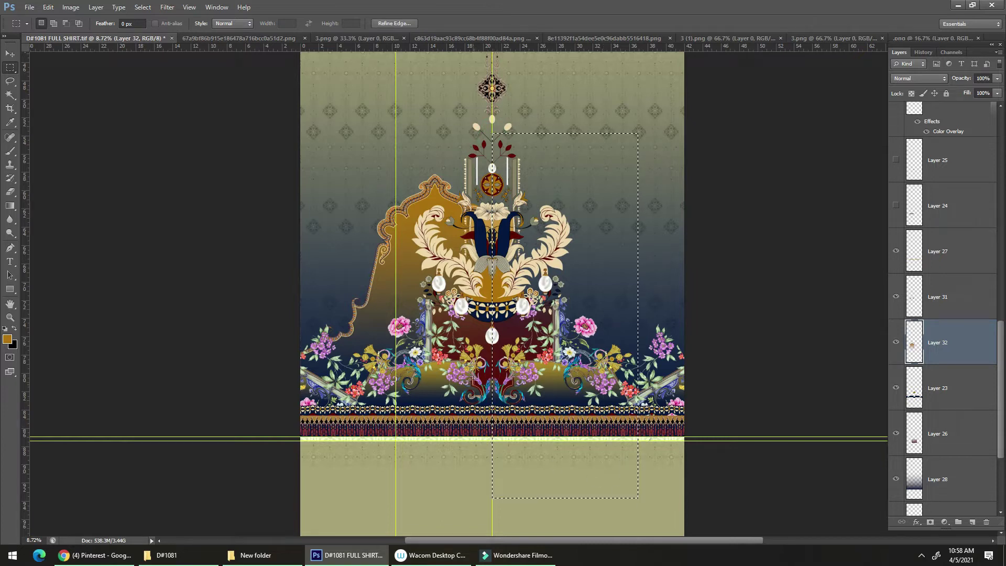
pyautogui.moveTo(274, 409); pyautogui.dragTo(549, 519)
pyautogui.hotkey('ctrl', 'a')
pyautogui.hotkey('alt', 'e')
pyautogui.hotkey('alt', 'a')
pyautogui.hotkey('alt', 'h')
pyautogui.hotkey('ctrl', 'h')
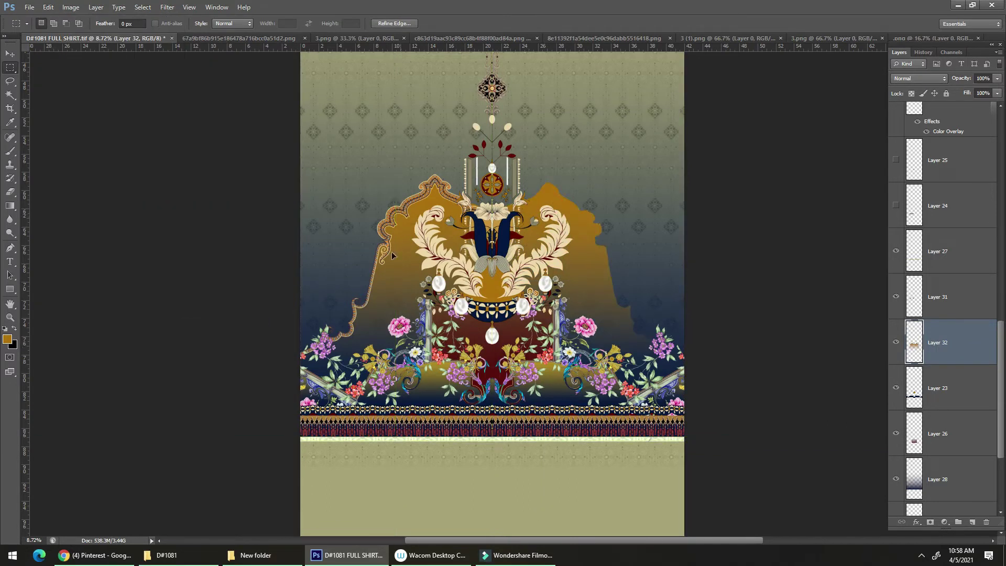
# Step: Flip a copy of the peaked curved border horizontally so it frames the other half of the shirt
pyautogui.press('v')
pyautogui.click(385, 225)
pyautogui.hotkey('ctrl', 'a')
pyautogui.hotkey('alt', 'e')
pyautogui.hotkey('alt', 'a')
pyautogui.hotkey('alt', 'h')
pyautogui.hotkey('ctrl', 'd')
pyautogui.hotkey('ctrl', 'h')
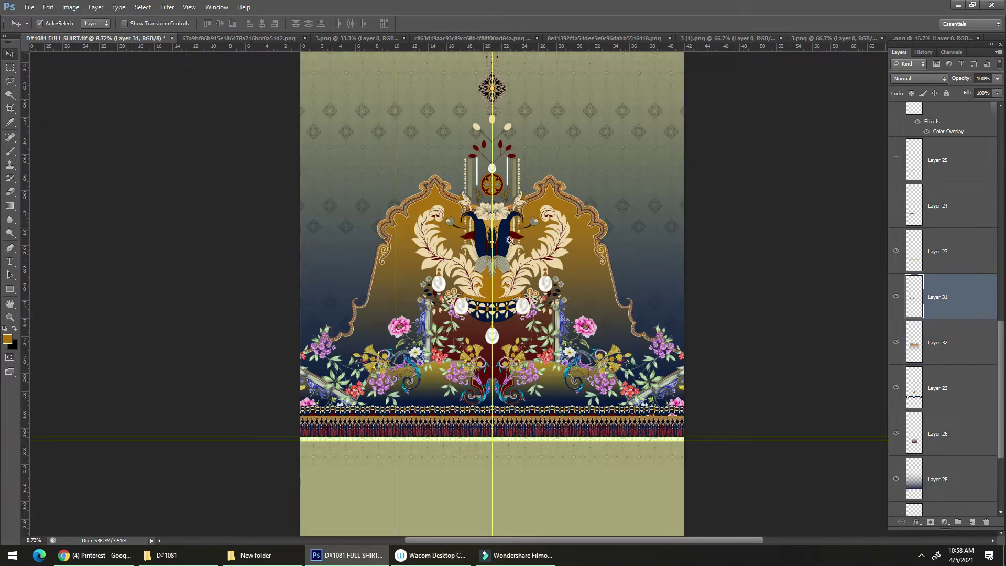
pyautogui.scroll(-3, 494, 280)
pyautogui.moveTo(493, 297); pyautogui.dragTo(449, 359)
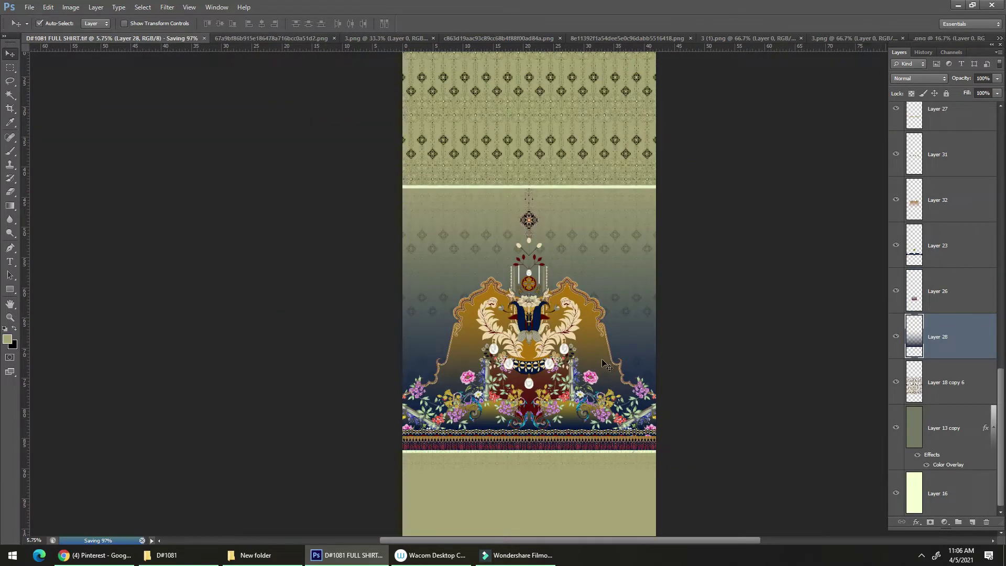
# Step: Switch to the New folder image library, find the hanging flower vase and open it in Photoshop
pyautogui.hotkey('alt', 'Tab')
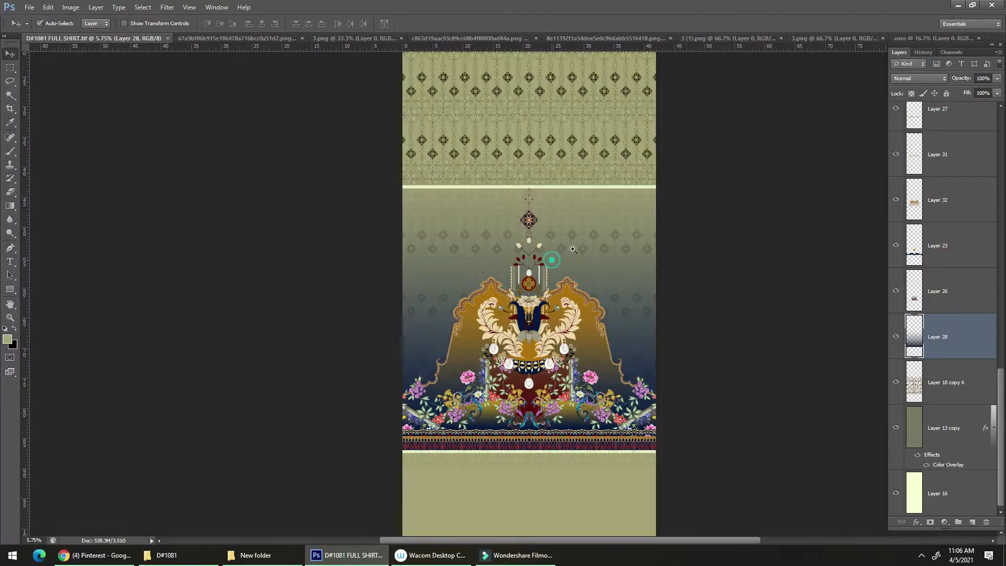
pyautogui.hotkey('alt', 'Tab')
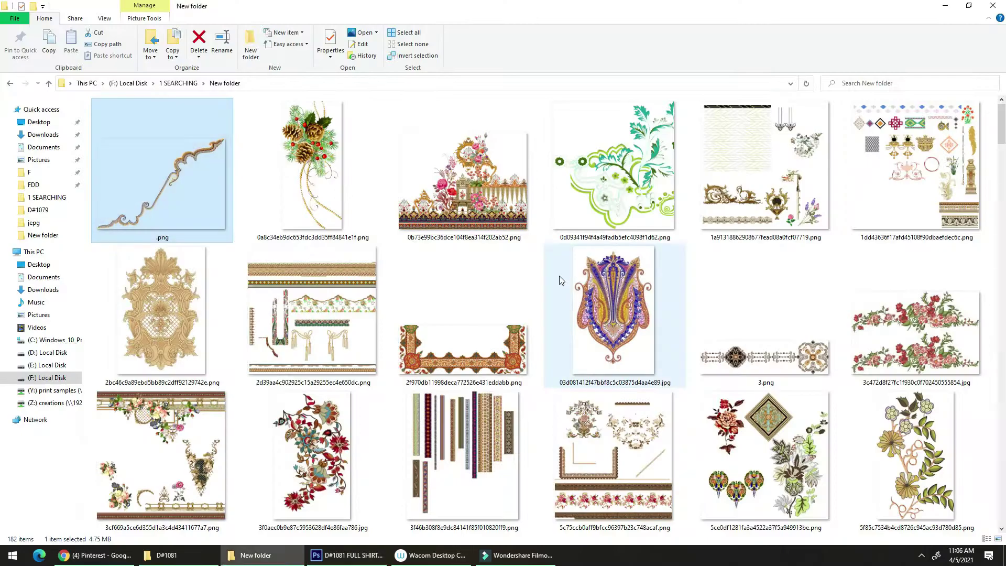
pyautogui.scroll(-3, 482, 351)
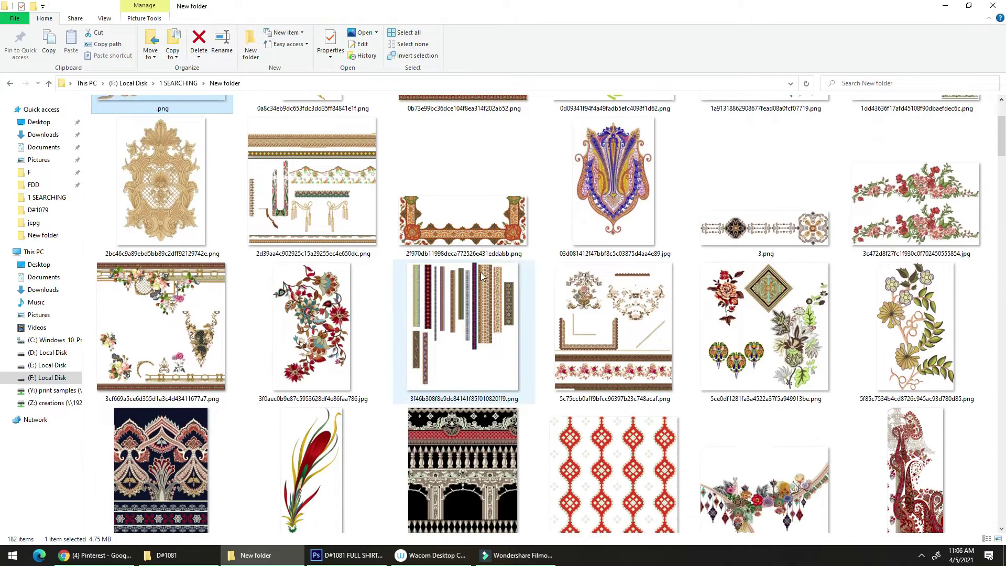
pyautogui.scroll(-1, 483, 351)
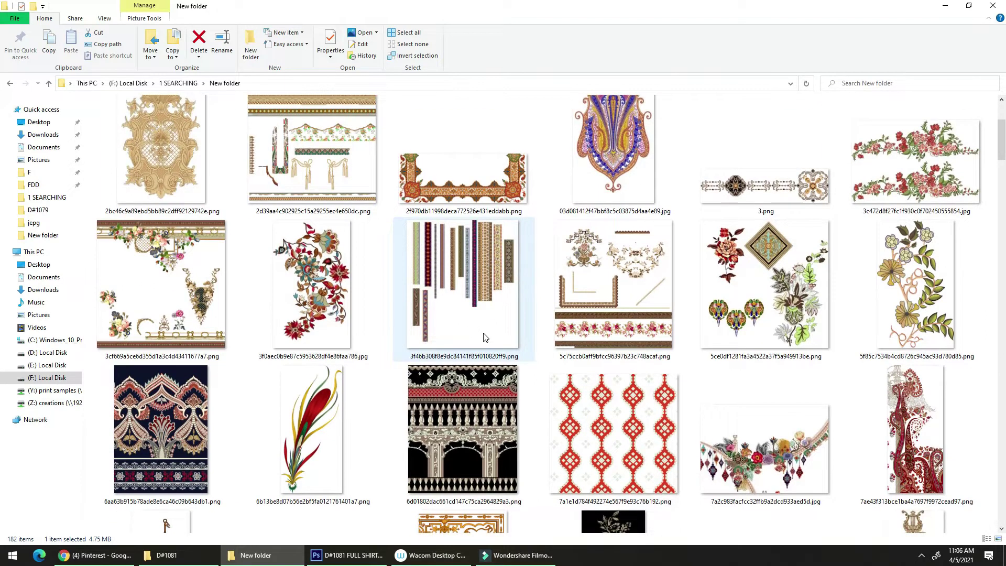
pyautogui.scroll(-3, 485, 337)
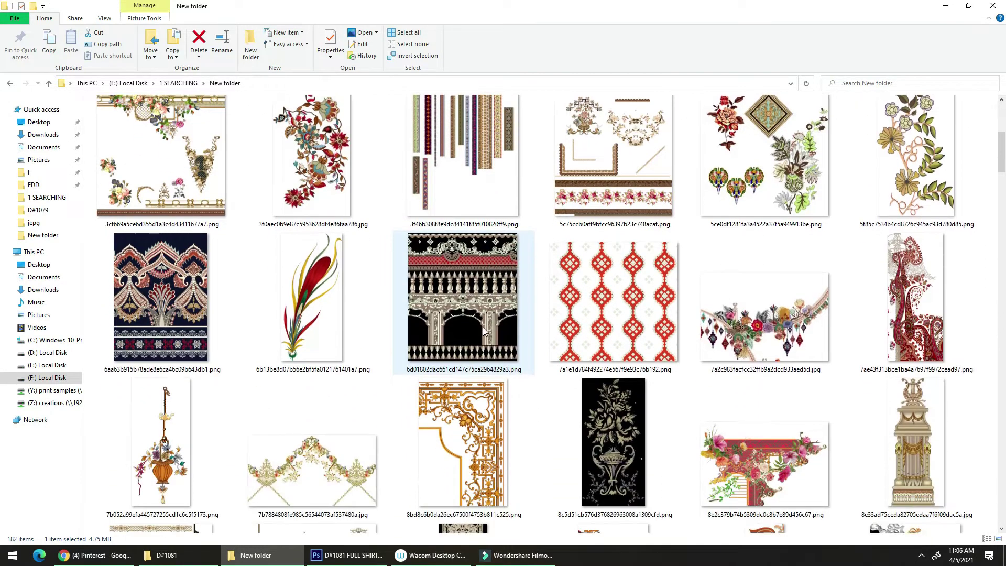
pyautogui.scroll(-3, 472, 357)
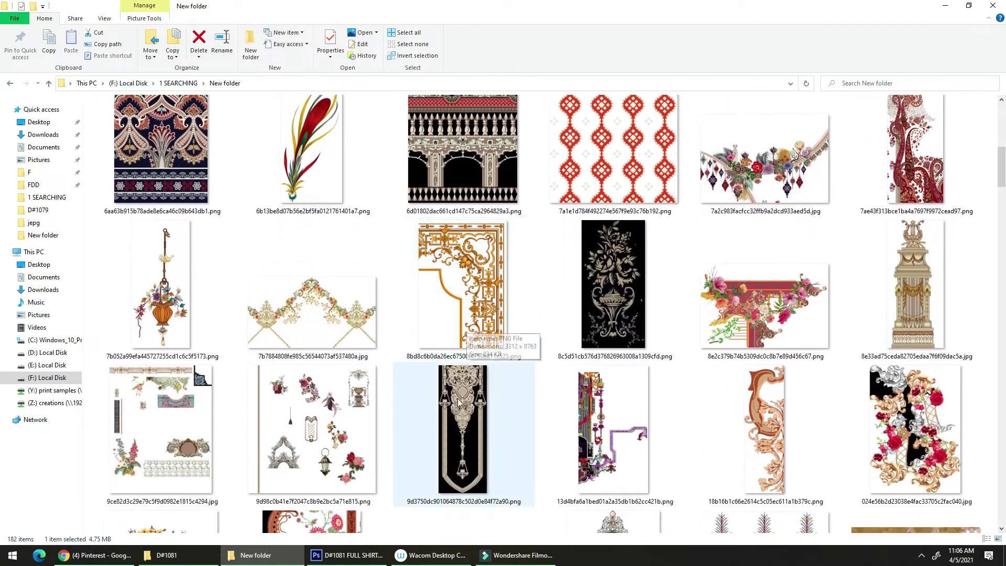
pyautogui.scroll(-1, 459, 402)
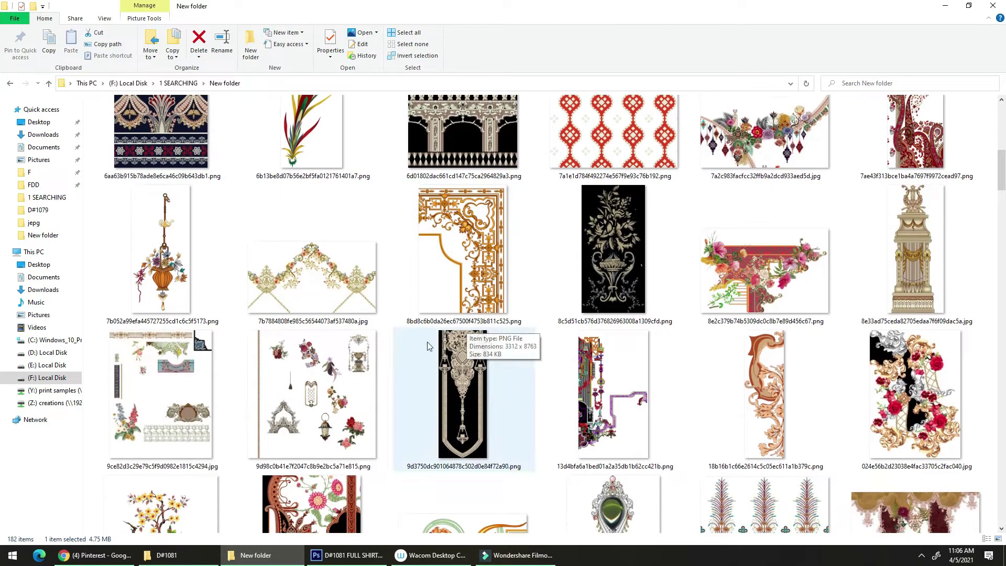
pyautogui.click(155, 295)
pyautogui.press('alt')
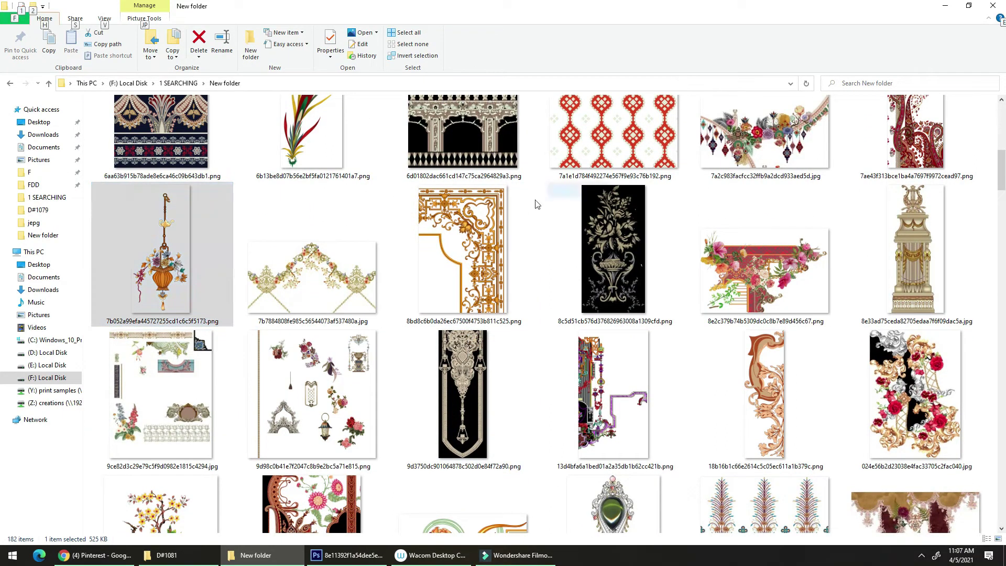
pyautogui.moveTo(155, 272); pyautogui.dragTo(448, 157)
pyautogui.hotkey('alt', 'Tab')
# Step: Bring the hanging vase into the full shirt design on the centre line above the motif, and move the diamond ornament aside
pyautogui.moveTo(528, 217); pyautogui.dragTo(231, 105)
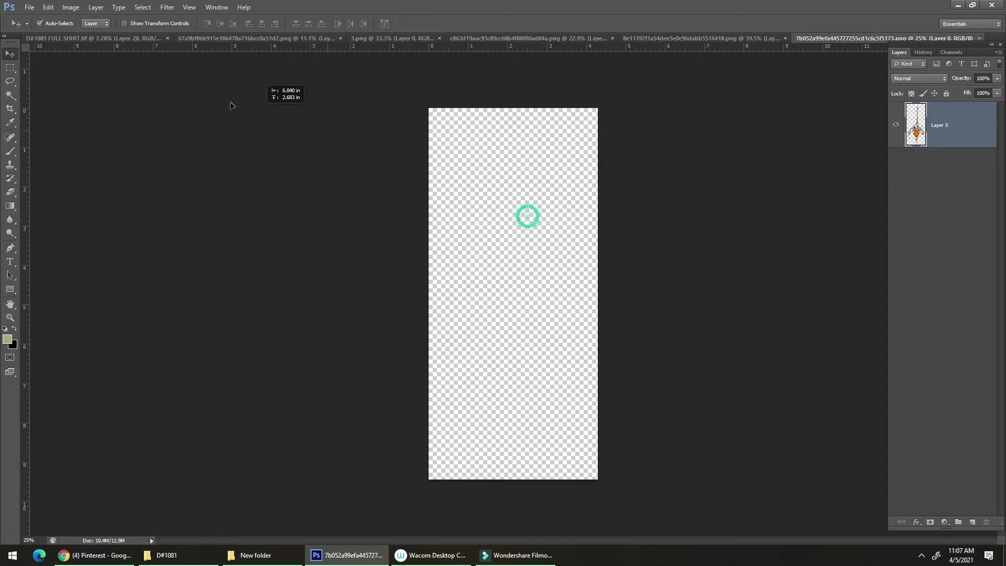
pyautogui.moveTo(86, 40); pyautogui.dragTo(540, 247)
pyautogui.moveTo(414, 294); pyautogui.dragTo(491, 186)
pyautogui.moveTo(622, 182); pyautogui.dragTo(615, 160)
pyautogui.hotkey('ctrl', ';')
pyautogui.moveTo(618, 116); pyautogui.dragTo(781, 103)
pyautogui.moveTo(578, 156); pyautogui.dragTo(607, 157)
# Step: Copy the hanging vase into the ochre panel beside the central motif and adjust it with Free Transform
pyautogui.moveTo(627, 226); pyautogui.dragTo(637, 448)
pyautogui.hotkey('ctrl', 'h')
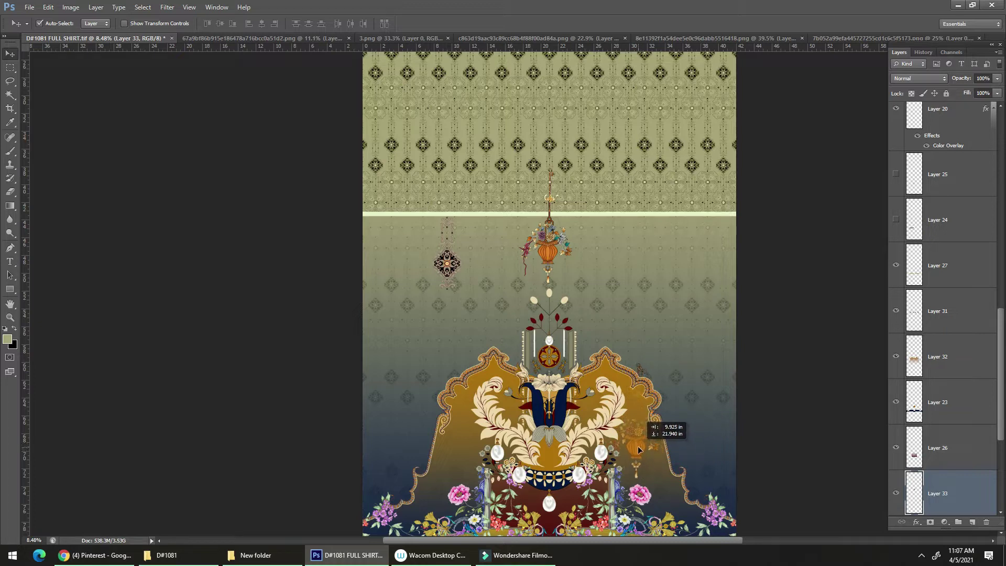
pyautogui.moveTo(645, 445); pyautogui.dragTo(515, 263)
pyautogui.hotkey('ctrl', 't')
pyautogui.press('Return')
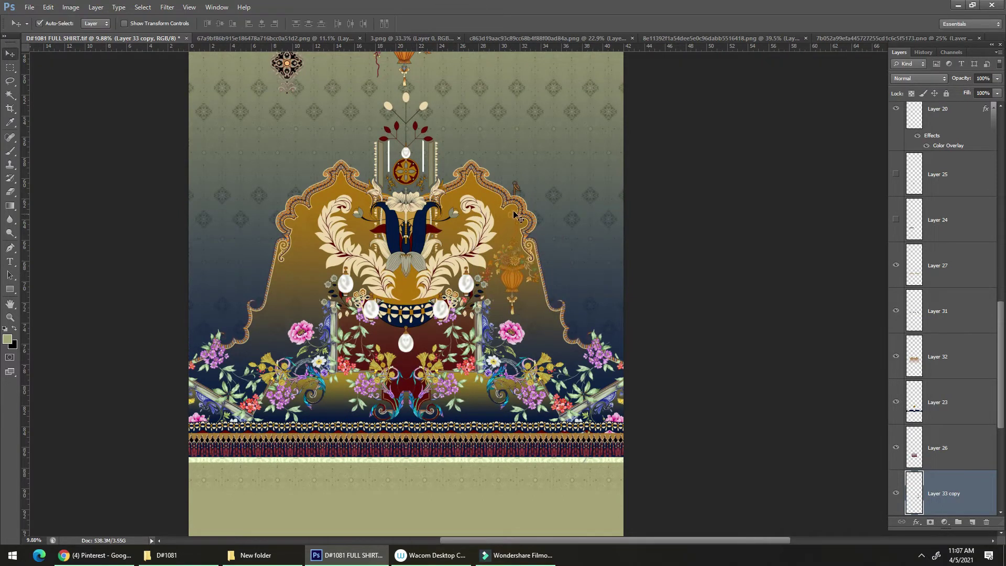
# Step: Remove the copied vase's chain end above the border and flip a copy of the vase horizontally into the opposite ochre panel
pyautogui.press('l')
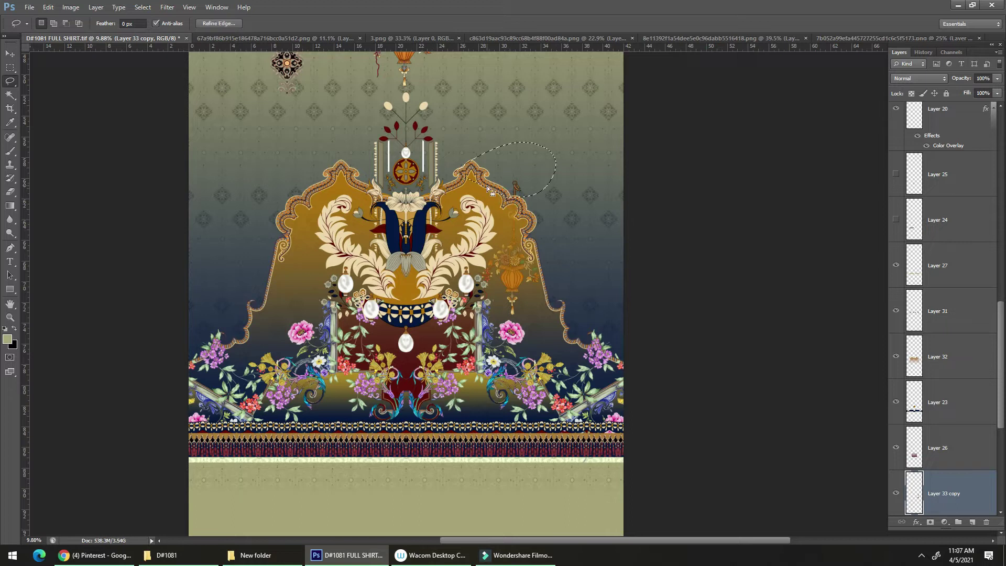
pyautogui.hotkey('ctrl', 'a')
pyautogui.hotkey('alt', 'e')
pyautogui.press('a')
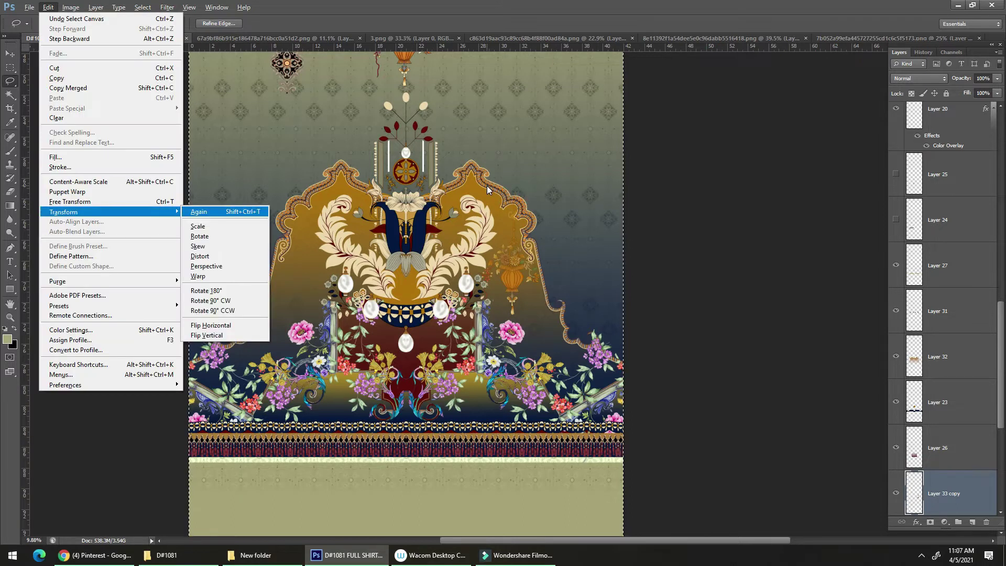
pyautogui.press('h')
pyautogui.hotkey('ctrl', ';')
pyautogui.moveTo(451, 293); pyautogui.dragTo(495, 385)
pyautogui.moveTo(479, 344)
pyautogui.mouseDown()
pyautogui.moveTo(496, 362)
pyautogui.moveTo(495, 384)
pyautogui.mouseUp()
# Step: Move the original hanging vase to the side guide and place the diamond ornament on the centre line just below the white band
pyautogui.press('v')
pyautogui.moveTo(368, 226); pyautogui.dragTo(459, 130)
pyautogui.scroll(3, 479, 193)
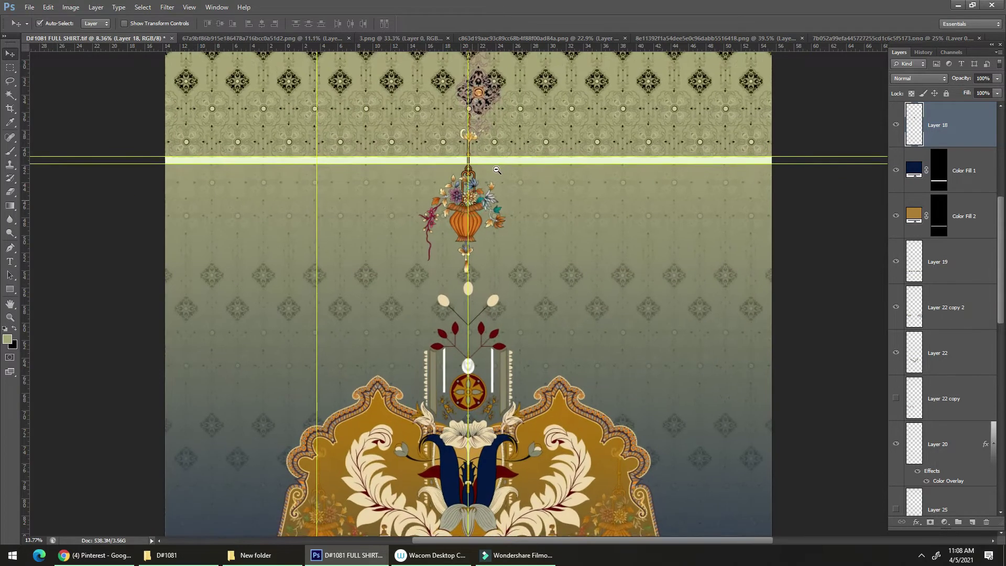
pyautogui.moveTo(464, 226); pyautogui.dragTo(311, 307)
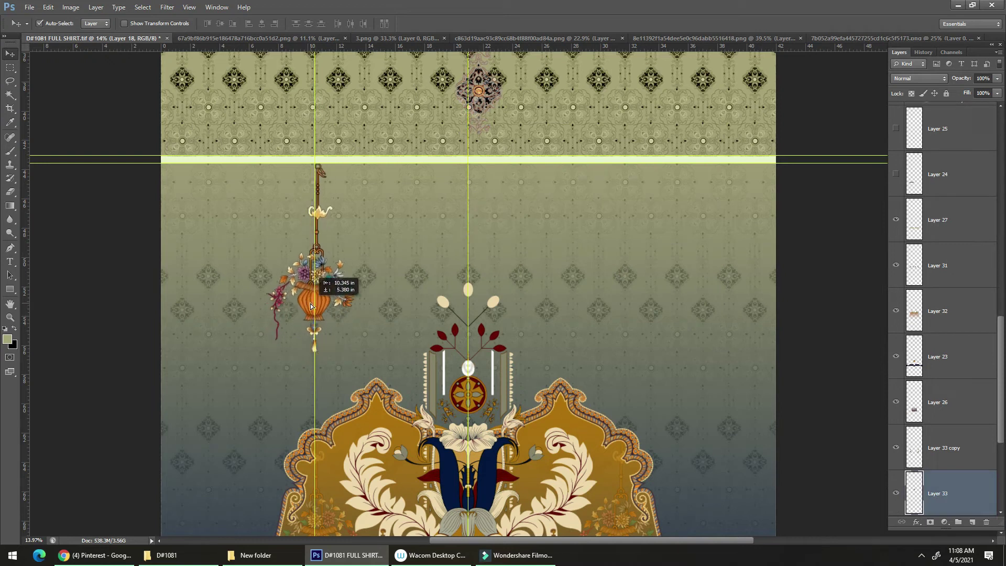
pyautogui.moveTo(481, 93); pyautogui.dragTo(468, 241)
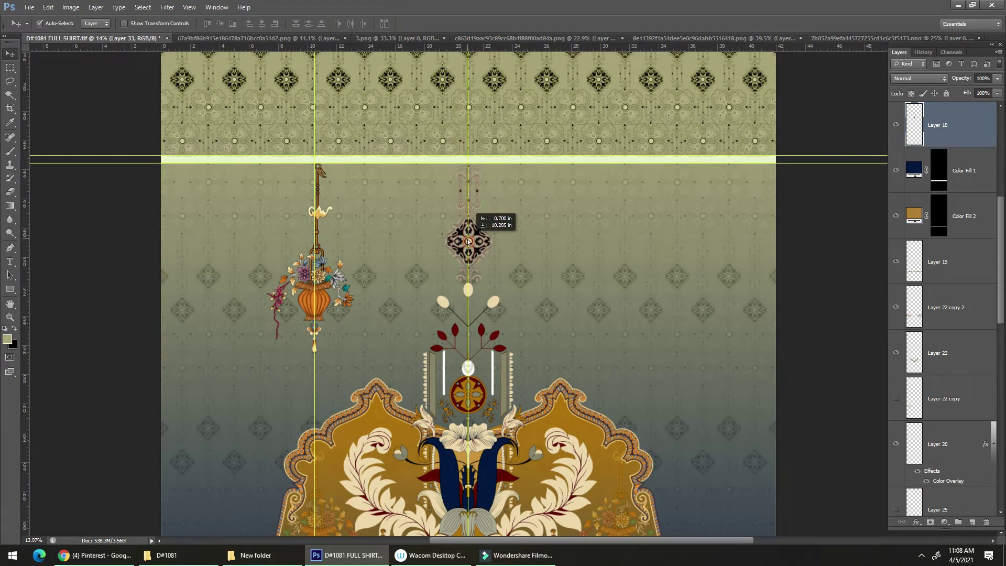
pyautogui.moveTo(469, 235); pyautogui.dragTo(608, 134)
pyautogui.moveTo(494, 209); pyautogui.dragTo(373, 236)
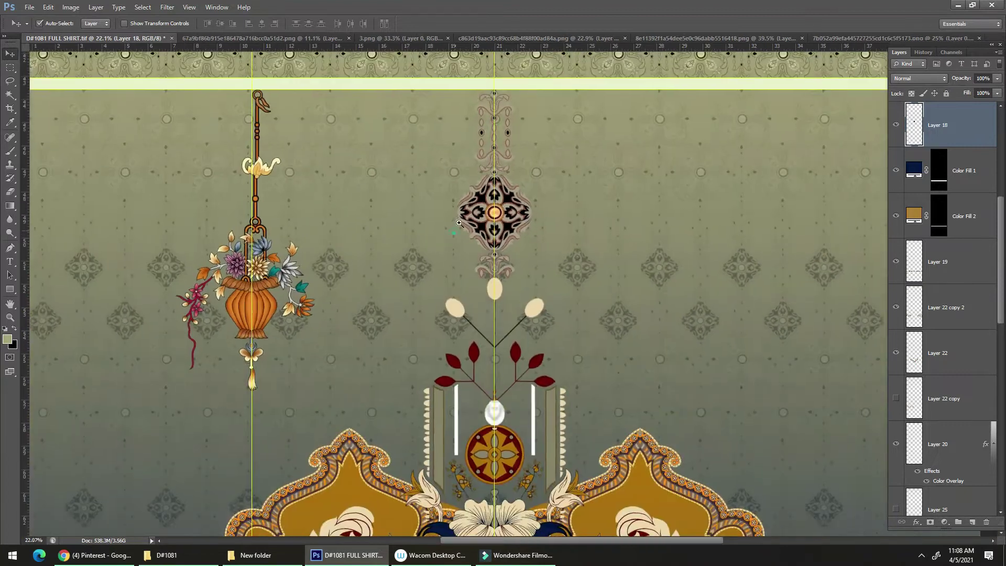
# Step: Hide the guides and move the hanging vase slightly inward toward the diamond ornament
pyautogui.moveTo(455, 234); pyautogui.dragTo(413, 241)
pyautogui.hotkey('ctrl', ';')
pyautogui.moveTo(482, 219)
pyautogui.mouseDown()
pyautogui.moveTo(506, 213)
pyautogui.moveTo(474, 236)
pyautogui.mouseUp()
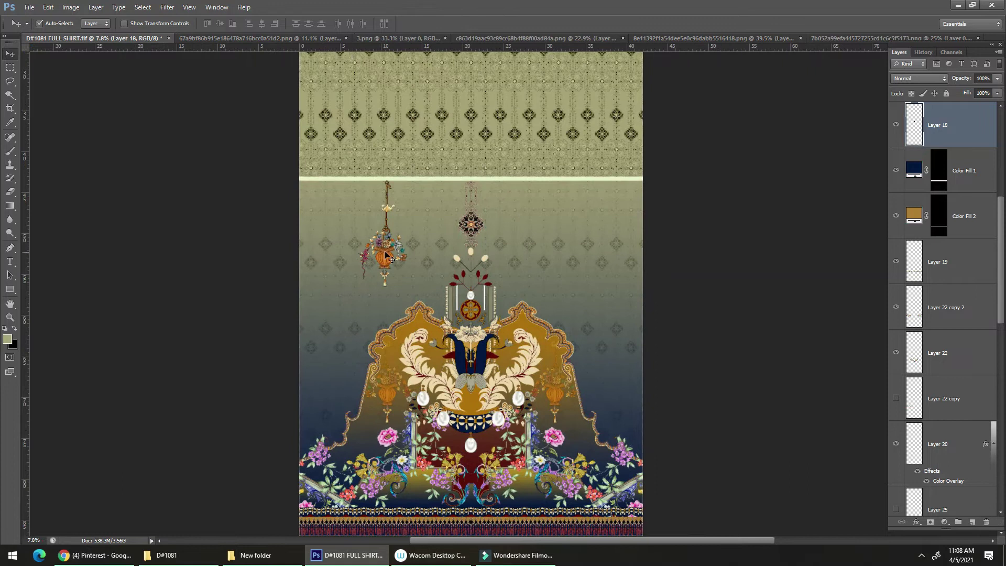
pyautogui.moveTo(385, 262)
pyautogui.mouseDown()
pyautogui.moveTo(417, 267)
pyautogui.moveTo(396, 264)
pyautogui.mouseUp()
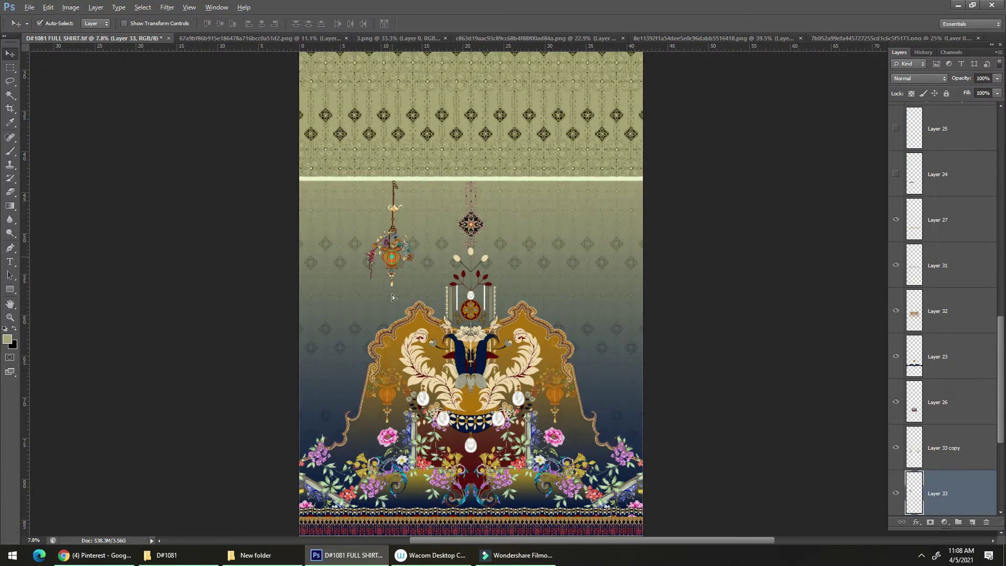
# Step: Duplicate the hanging vase directly below itself so the chains connect, and place the copy's layer beneath the original
pyautogui.moveTo(387, 350); pyautogui.dragTo(386, 350)
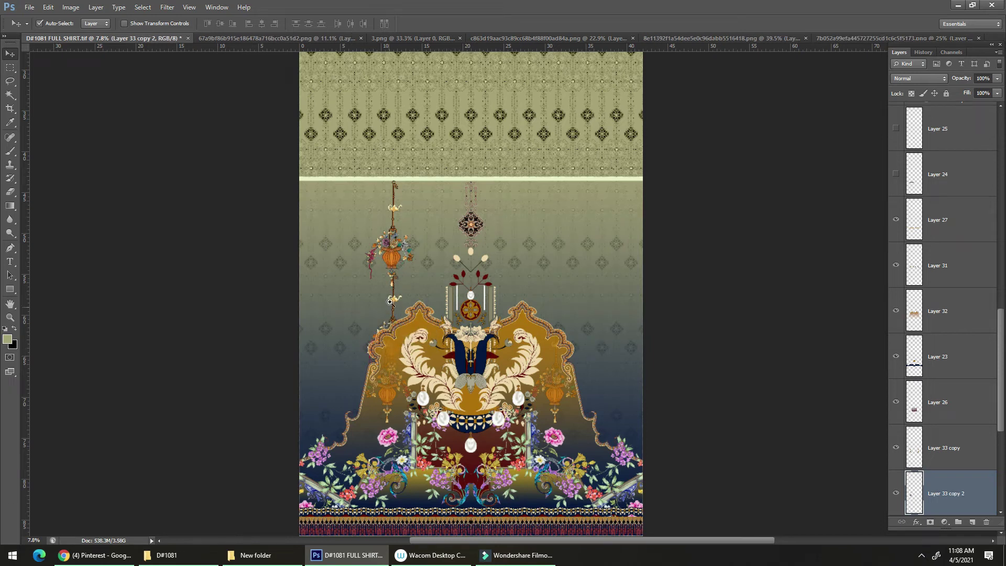
pyautogui.moveTo(391, 288); pyautogui.dragTo(498, 162)
pyautogui.moveTo(443, 243); pyautogui.dragTo(396, 367)
pyautogui.moveTo(411, 318); pyautogui.dragTo(400, 342)
pyautogui.hotkey('ctrl', '[')
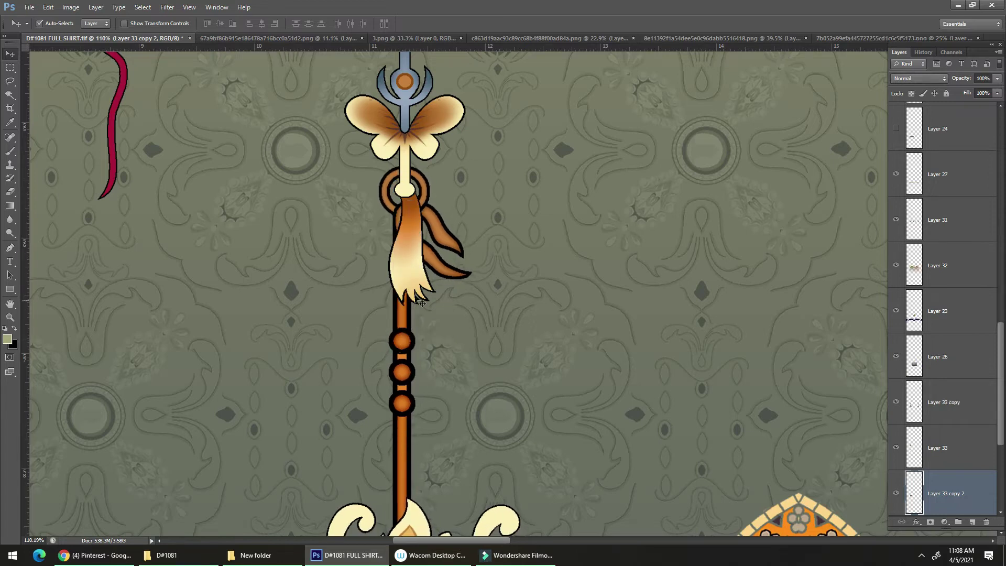
pyautogui.scroll(-8, 422, 303)
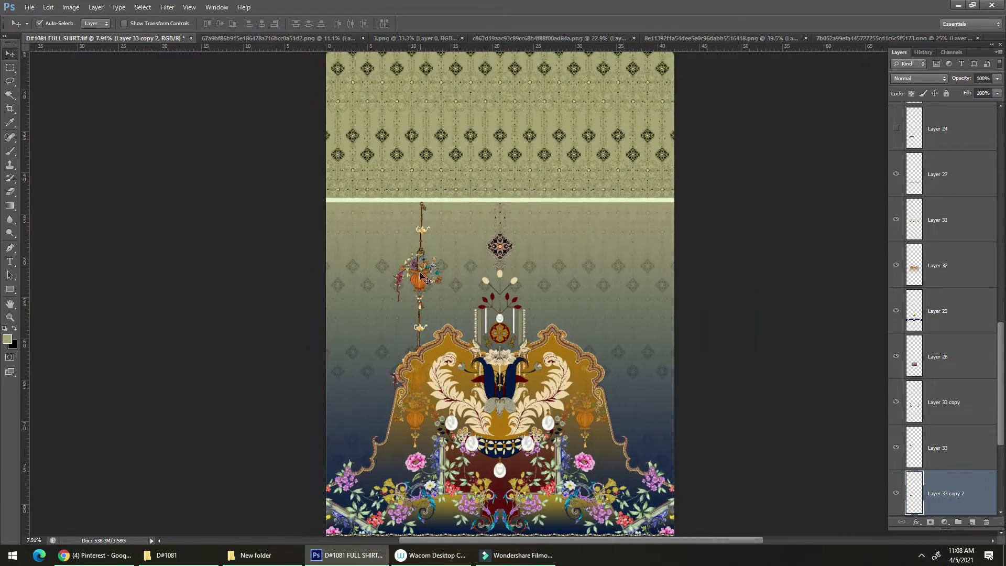
# Step: Select both hanging vases, shift them slightly outward together and merge them into one layer
pyautogui.keyDown('shift'); pyautogui.click(421, 276); pyautogui.keyUp('shift')
pyautogui.moveTo(421, 276)
pyautogui.mouseDown()
pyautogui.moveTo(404, 268)
pyautogui.moveTo(422, 268)
pyautogui.moveTo(415, 272)
pyautogui.mouseUp()
pyautogui.moveTo(446, 330); pyautogui.dragTo(442, 225)
pyautogui.moveTo(391, 334)
pyautogui.mouseDown()
pyautogui.moveTo(436, 328)
pyautogui.moveTo(387, 338)
pyautogui.mouseUp()
pyautogui.hotkey('ctrl', 'e')
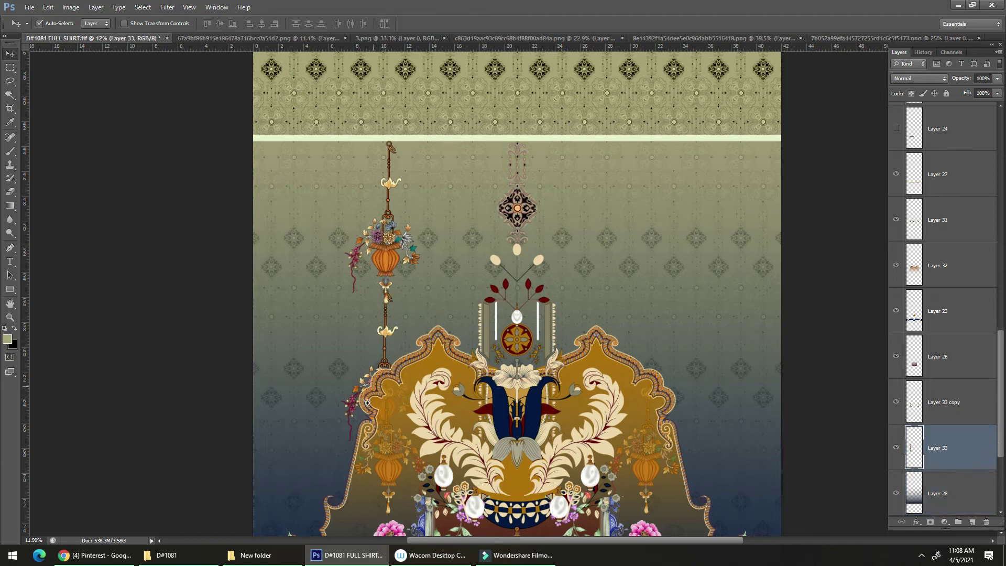
# Step: Lasso the part of the lower vase that shows inside the ochre panel and clear it
pyautogui.scroll(4, 370, 406)
pyautogui.scroll(-5, 400, 333)
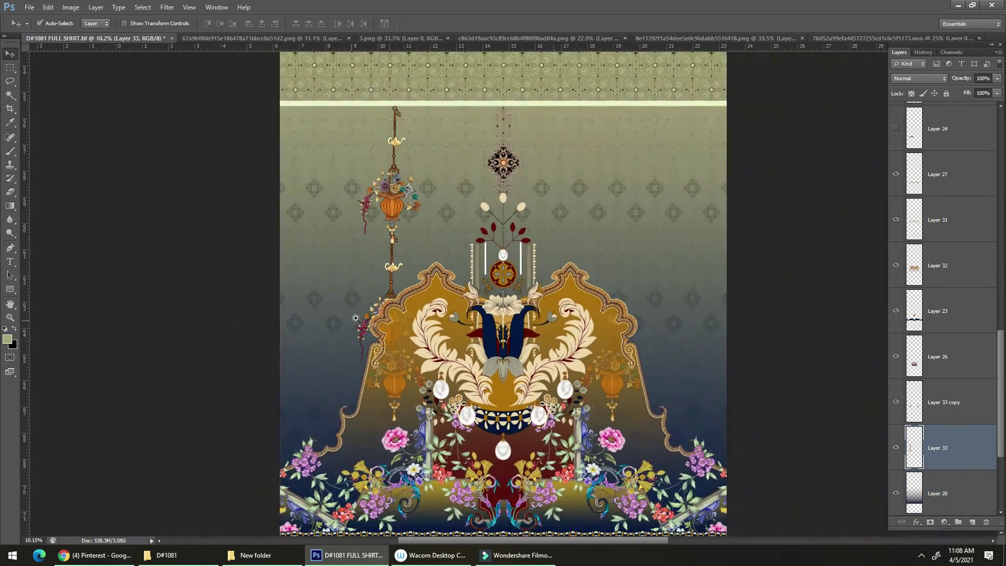
pyautogui.scroll(1, 388, 327)
pyautogui.press('l')
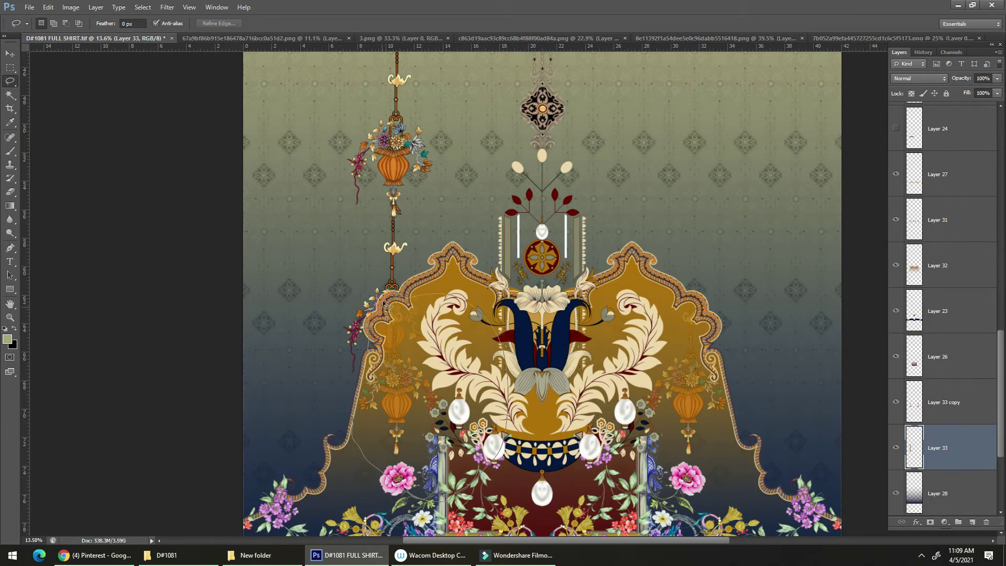
pyautogui.moveTo(452, 304); pyautogui.dragTo(426, 300)
# Step: Flip a copy of the chained vases horizontally onto the opposite side of the shirt and save the document
pyautogui.hotkey('ctrl', 'a')
pyautogui.hotkey('alt', 'e')
pyautogui.press('a')
pyautogui.press('h')
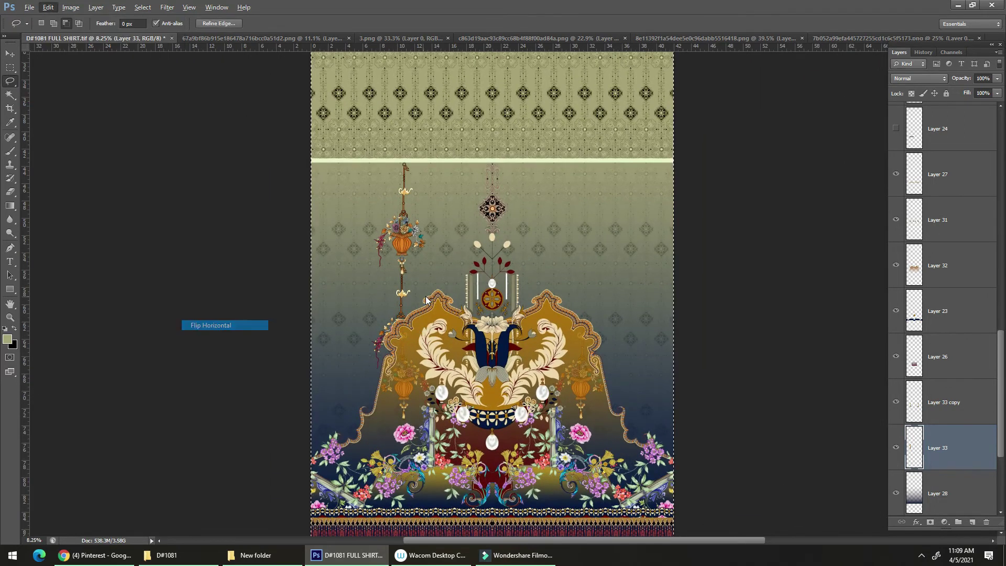
pyautogui.moveTo(510, 309); pyautogui.dragTo(470, 325)
pyautogui.hotkey('ctrl', ';')
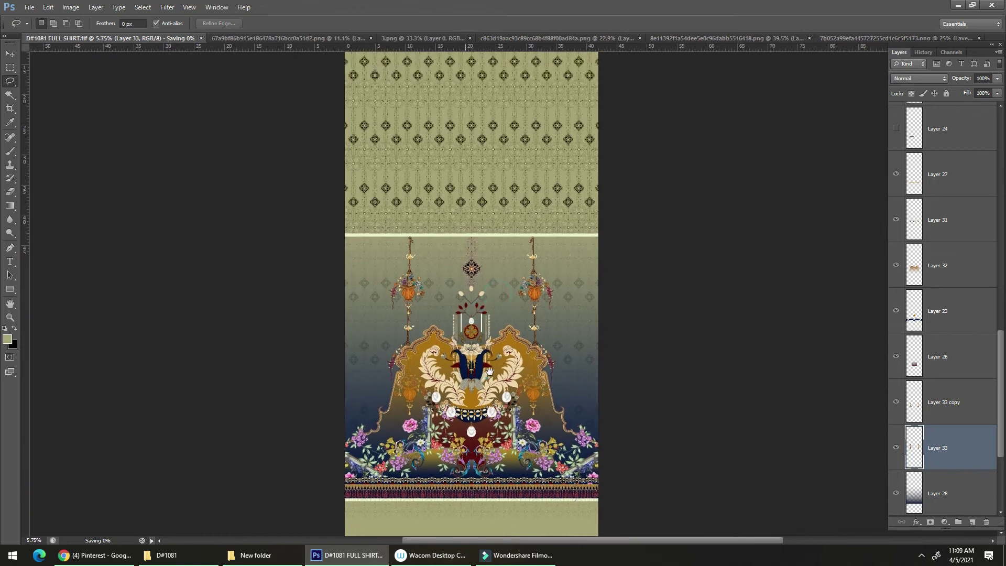